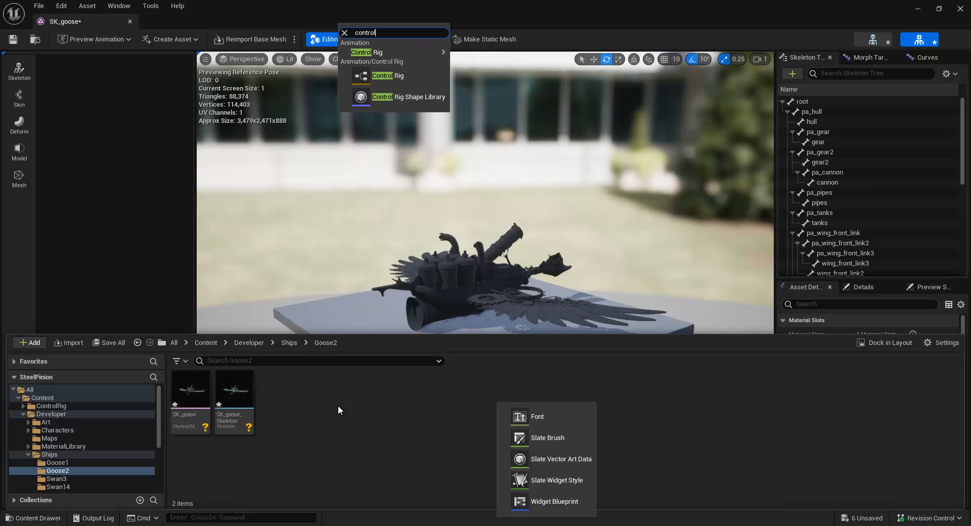
# Create a Control Rig asset named CR_goose in the Goose2 folder and open it for editing
pyautogui.click(394, 75)
pyautogui.write('CR_goose')
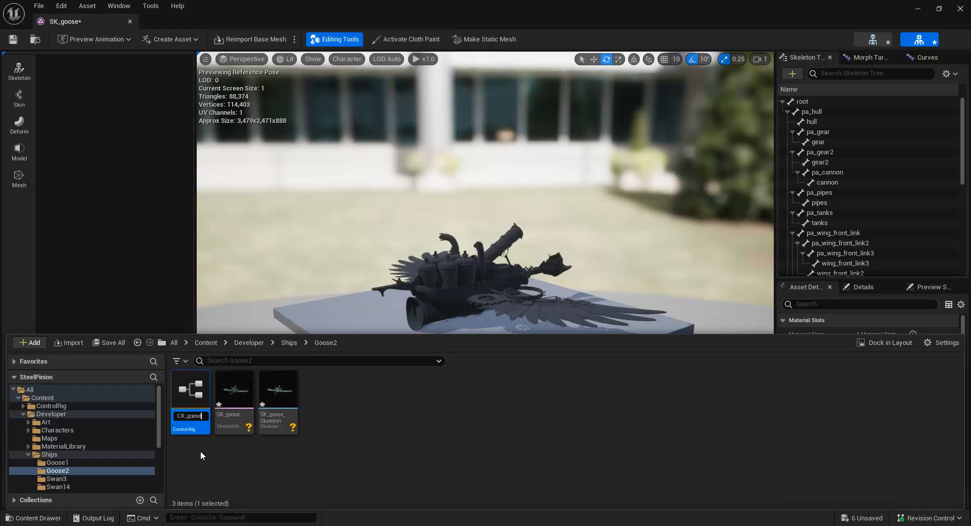
pyautogui.click(201, 452)
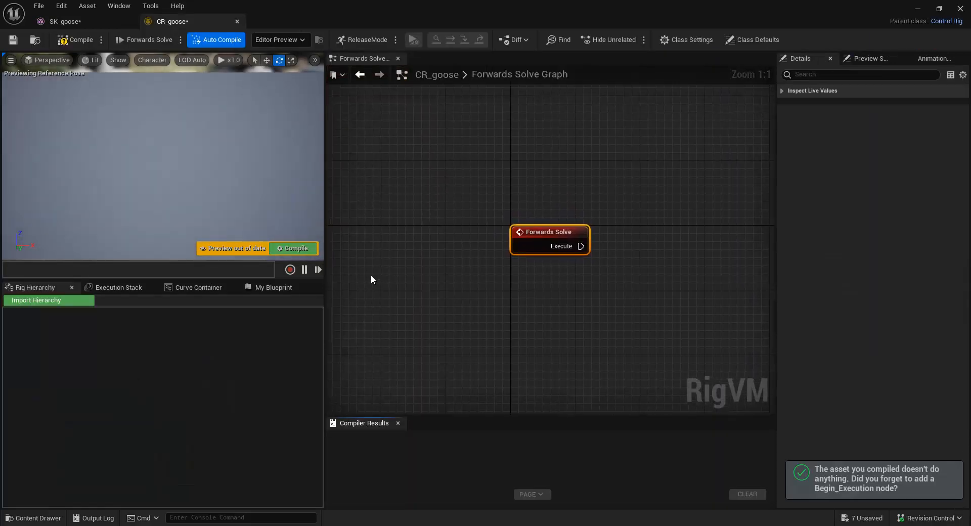
# Import the bone hierarchy from the Goose2 folder's SK_goose skeletal mesh into the control rig
pyautogui.click(57, 304)
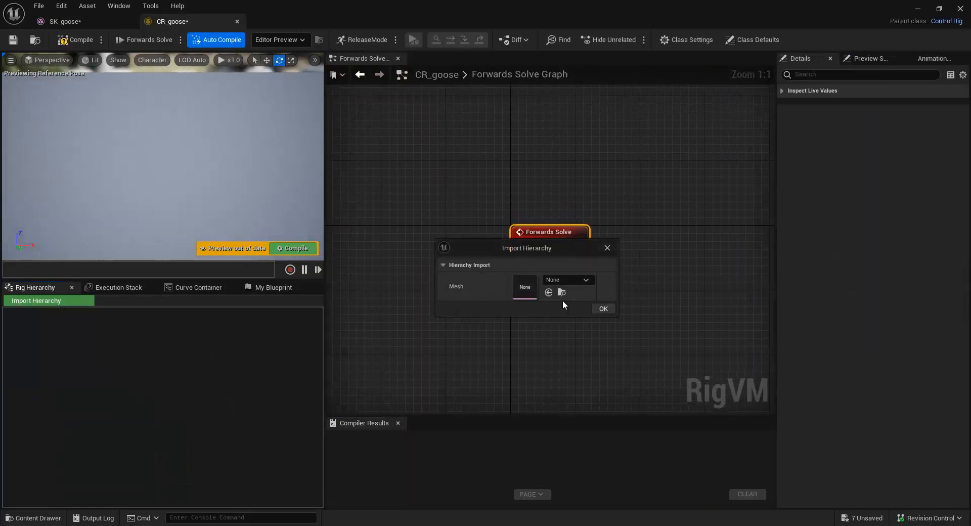
pyautogui.click(579, 281)
pyautogui.write('goose')
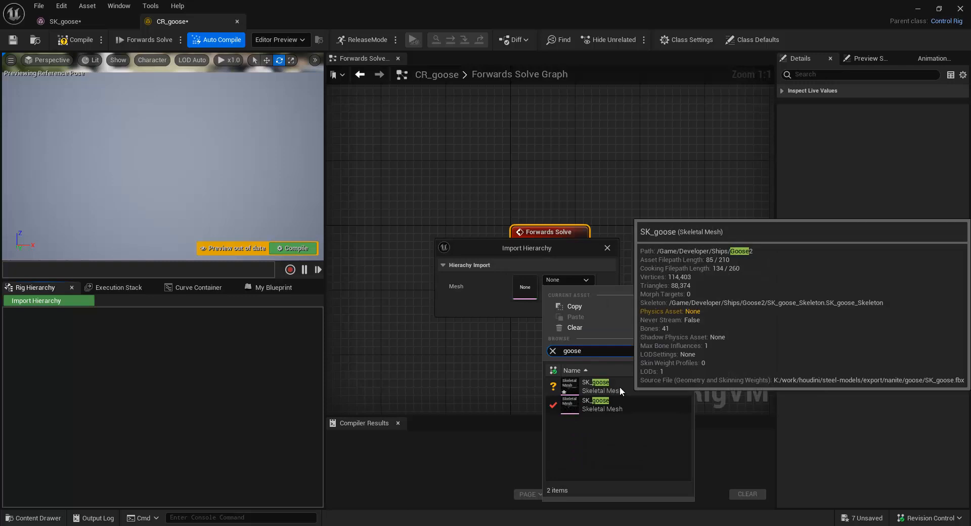
pyautogui.click(609, 386)
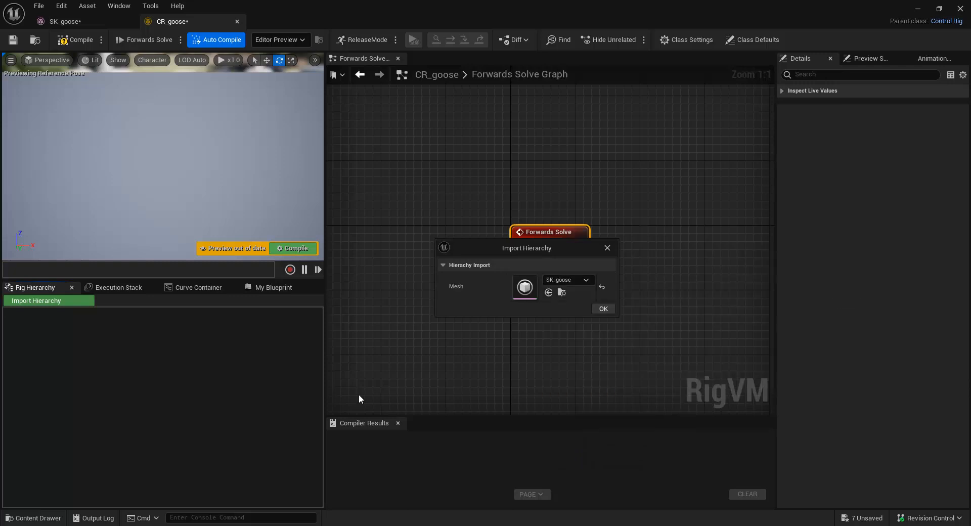
pyautogui.click(603, 309)
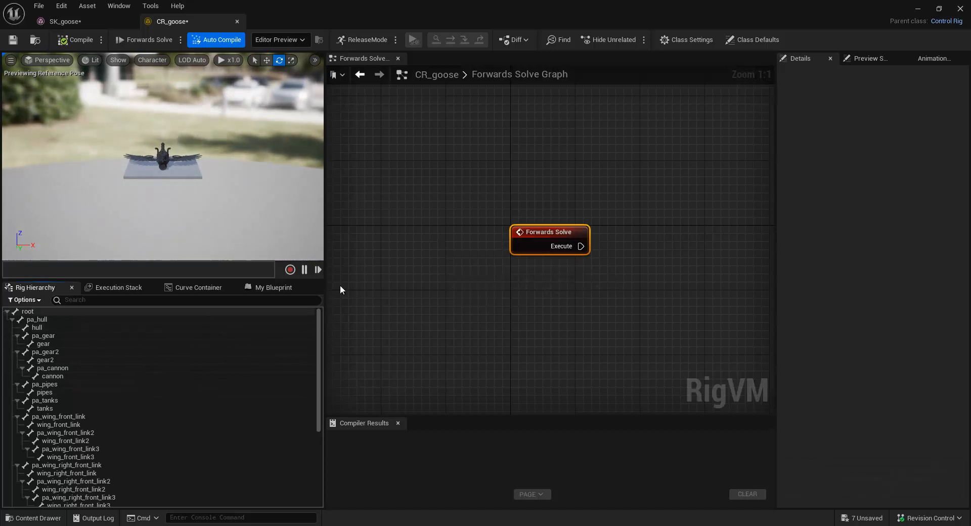
# Select the pa_ bones one by one in the rig hierarchy, from pa_hull through pa_wing_whole
pyautogui.click(66, 319)
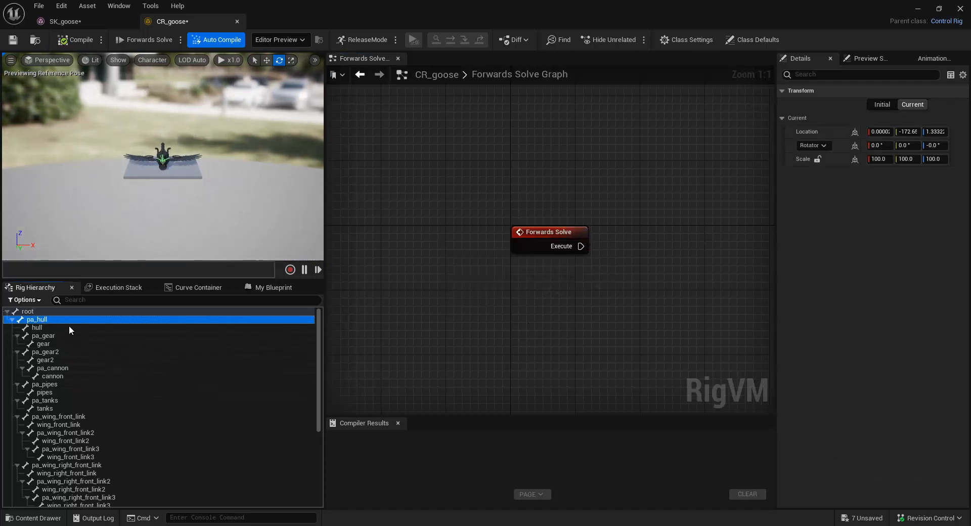
pyautogui.keyDown('ctrl'); pyautogui.click(62, 336); pyautogui.keyUp('ctrl')
pyautogui.keyDown('ctrl'); pyautogui.click(57, 352); pyautogui.keyUp('ctrl')
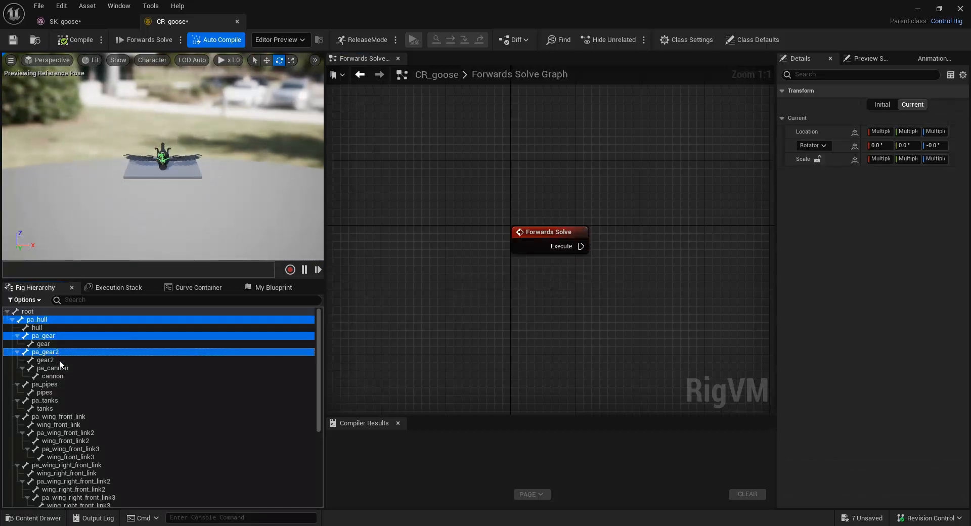
pyautogui.keyDown('ctrl'); pyautogui.click(62, 368); pyautogui.keyUp('ctrl')
pyautogui.keyDown('ctrl'); pyautogui.click(62, 384); pyautogui.keyUp('ctrl')
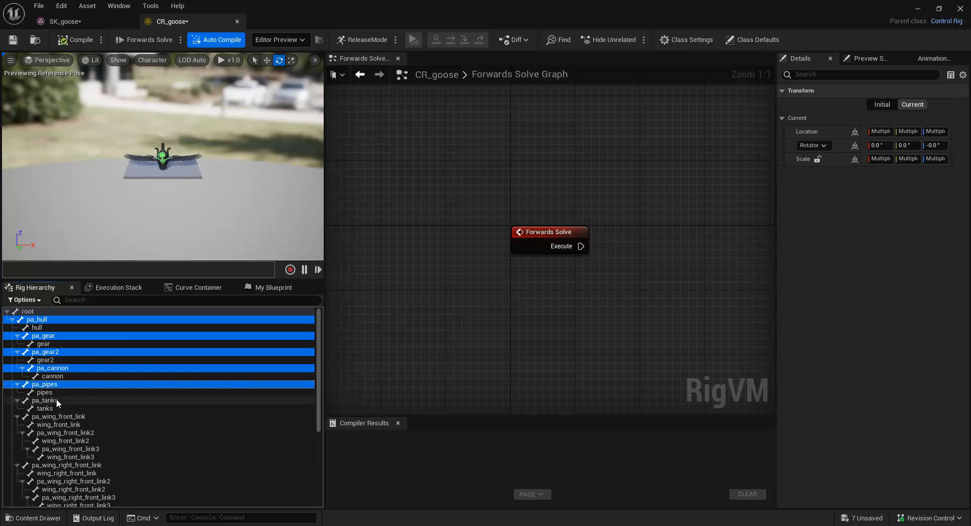
pyautogui.keyDown('ctrl'); pyautogui.click(56, 400); pyautogui.keyUp('ctrl')
pyautogui.keyDown('ctrl'); pyautogui.click(68, 417); pyautogui.keyUp('ctrl')
pyautogui.keyDown('ctrl'); pyautogui.click(66, 432); pyautogui.keyUp('ctrl')
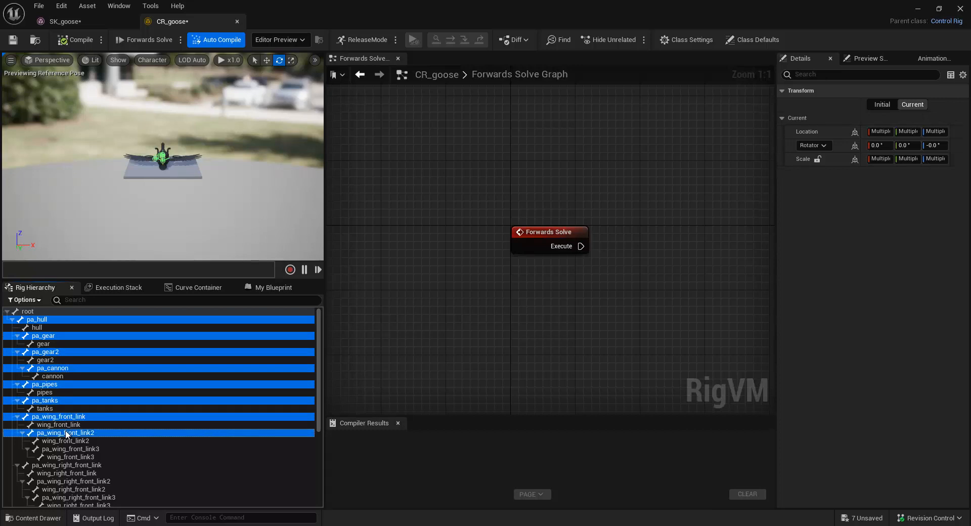
pyautogui.keyDown('ctrl'); pyautogui.click(65, 448); pyautogui.keyUp('ctrl')
pyautogui.keyDown('ctrl'); pyautogui.click(60, 465); pyautogui.keyUp('ctrl')
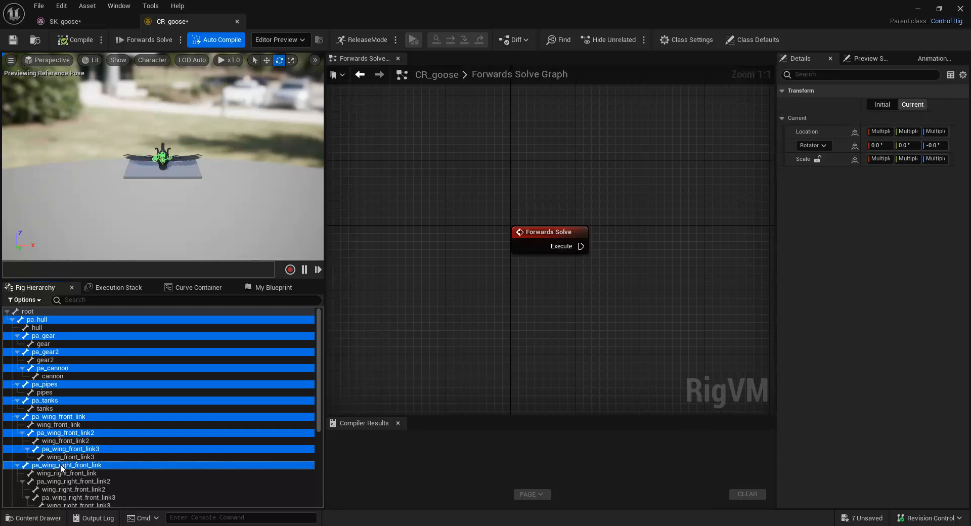
pyautogui.keyDown('ctrl'); pyautogui.click(66, 482); pyautogui.keyUp('ctrl')
pyautogui.keyDown('ctrl'); pyautogui.click(66, 497); pyautogui.keyUp('ctrl')
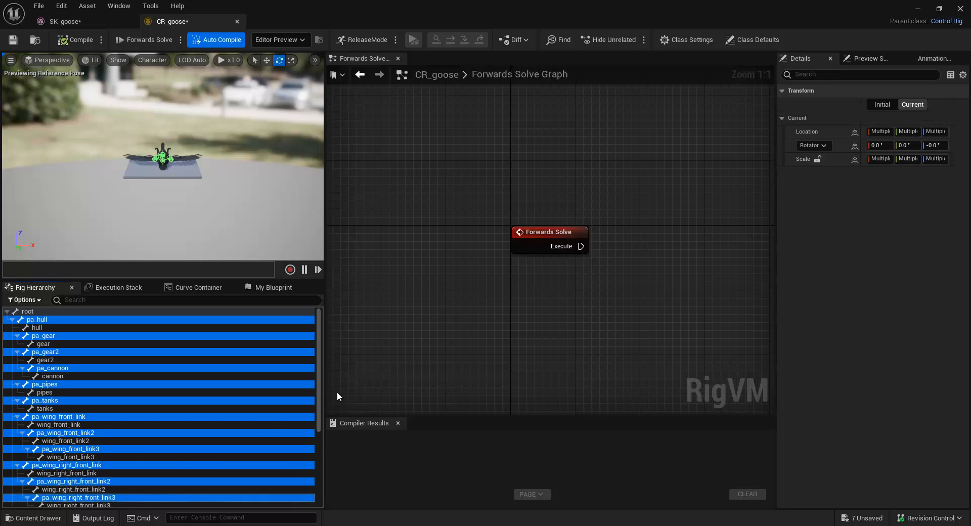
pyautogui.moveTo(319, 389); pyautogui.dragTo(311, 460)
pyautogui.keyDown('ctrl'); pyautogui.click(77, 391); pyautogui.keyUp('ctrl')
pyautogui.keyDown('ctrl'); pyautogui.click(73, 408); pyautogui.keyUp('ctrl')
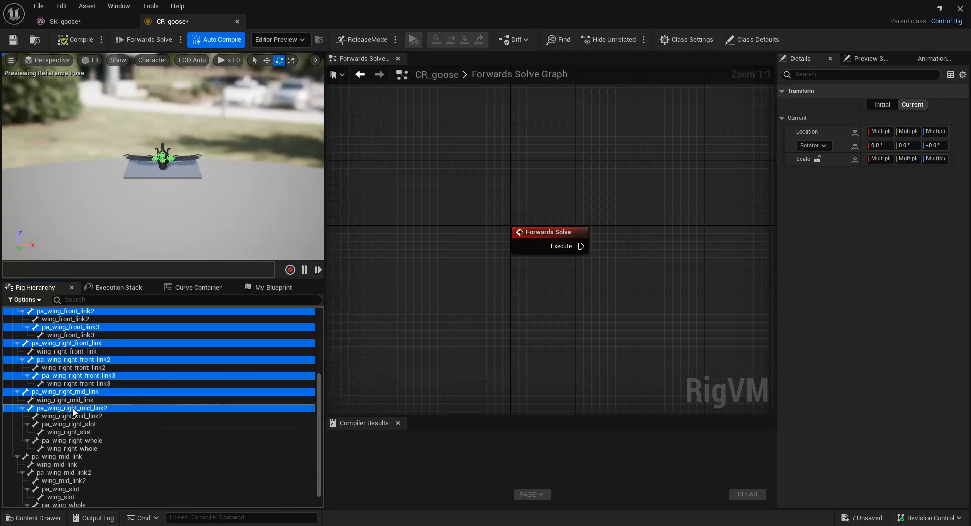
pyautogui.keyDown('ctrl'); pyautogui.click(65, 423); pyautogui.keyUp('ctrl')
pyautogui.keyDown('ctrl'); pyautogui.click(61, 441); pyautogui.keyUp('ctrl')
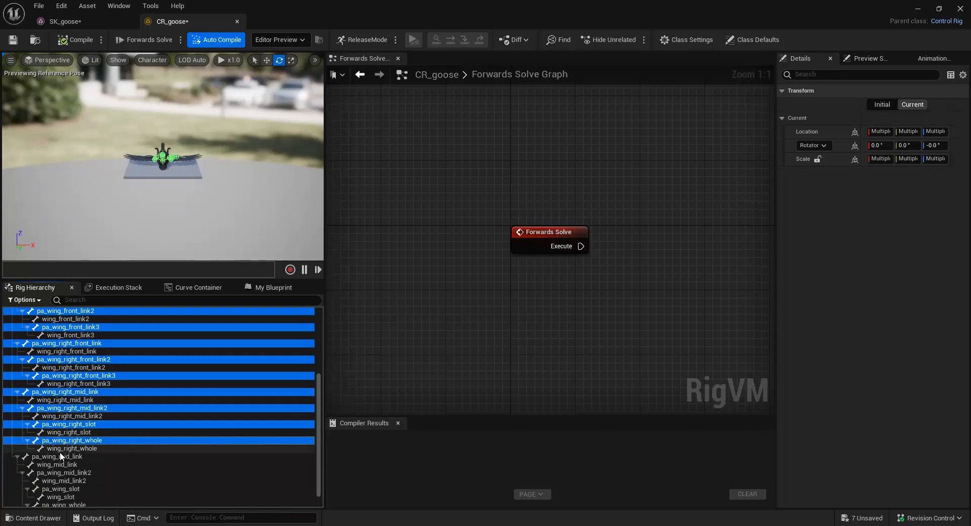
pyautogui.keyDown('ctrl'); pyautogui.click(60, 457); pyautogui.keyUp('ctrl')
pyautogui.keyDown('ctrl'); pyautogui.click(70, 473); pyautogui.keyUp('ctrl')
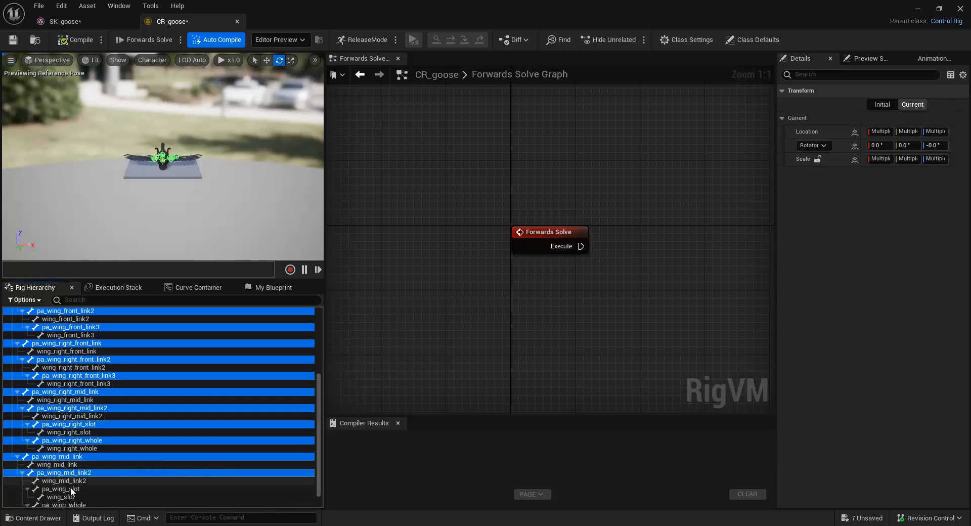
pyautogui.keyDown('ctrl'); pyautogui.click(63, 489); pyautogui.keyUp('ctrl')
pyautogui.scroll(-1, 76, 485)
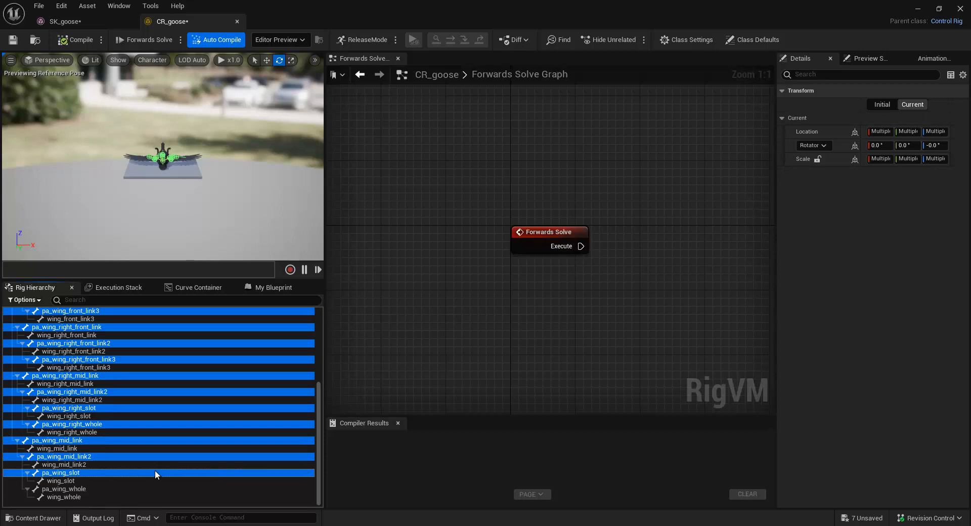
pyautogui.keyDown('ctrl'); pyautogui.click(67, 486); pyautogui.keyUp('ctrl')
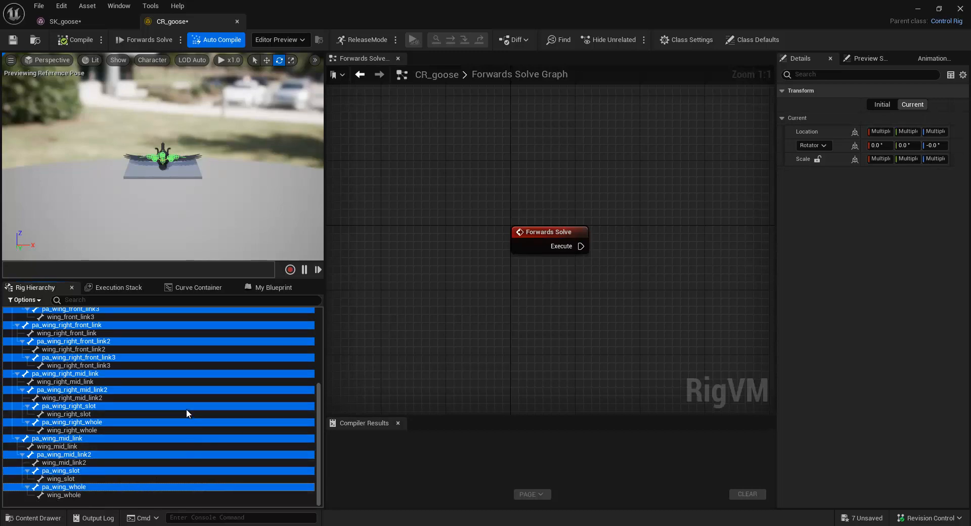
pyautogui.scroll(2, 105, 402)
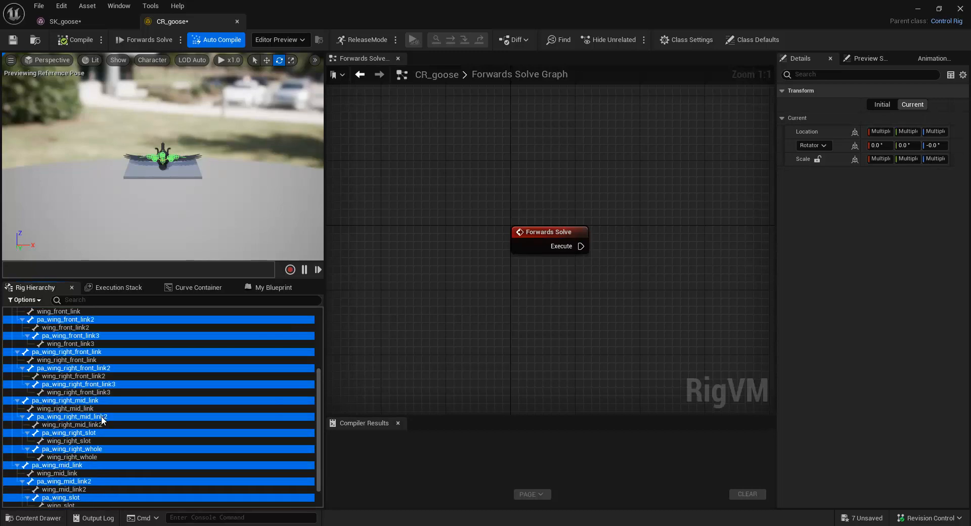
pyautogui.scroll(-3, 102, 417)
pyautogui.click(30, 502)
pyautogui.hotkey('ctrl', 'z')
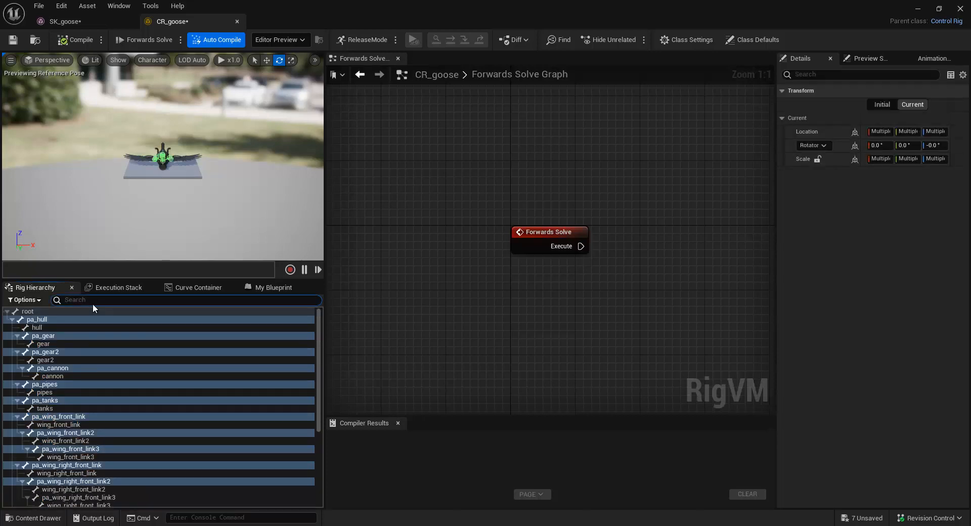
# Filter the rig hierarchy by "pa_" and add controls for all listed bones from pa_hull through pa_wing_whole
pyautogui.click(92, 303)
pyautogui.write('pa_')
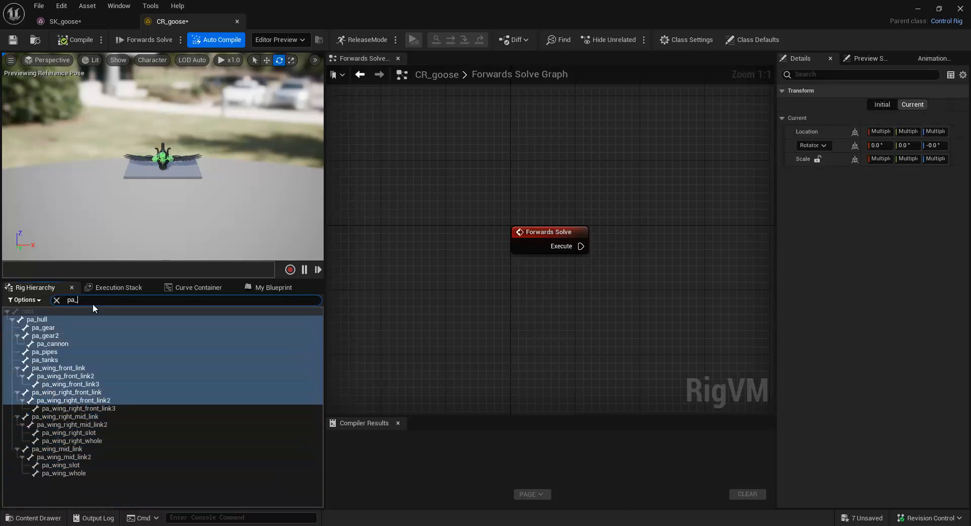
pyautogui.click(63, 483)
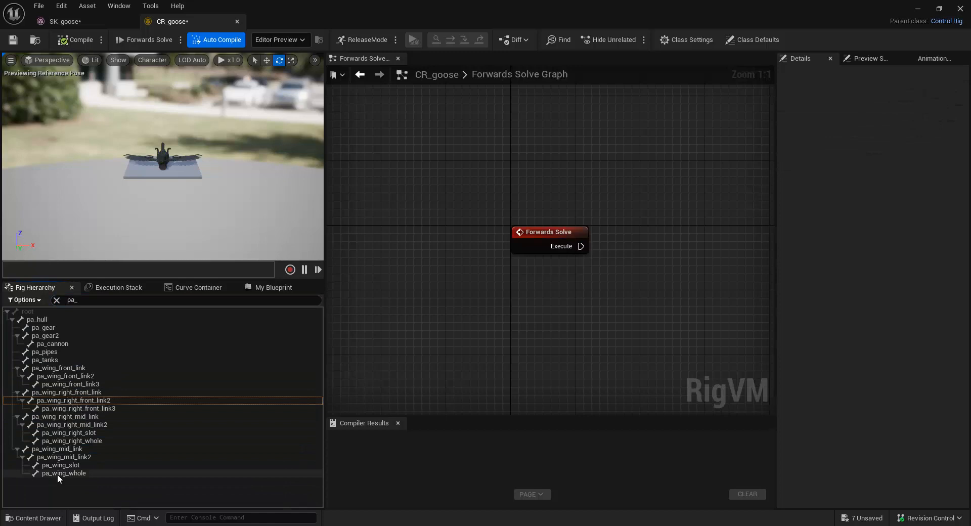
pyautogui.click(57, 474)
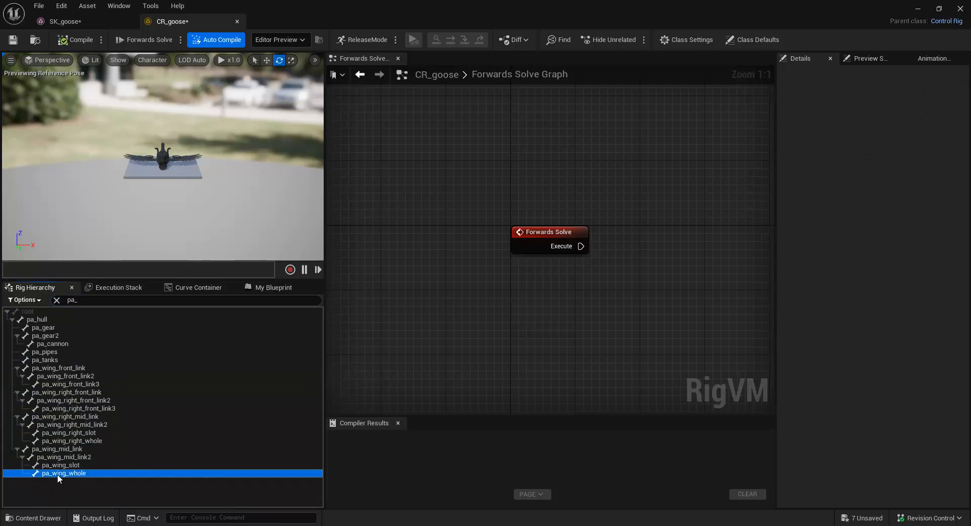
pyautogui.keyDown('shift'); pyautogui.click(45, 322); pyautogui.keyUp('shift')
pyautogui.rightClick(45, 324)
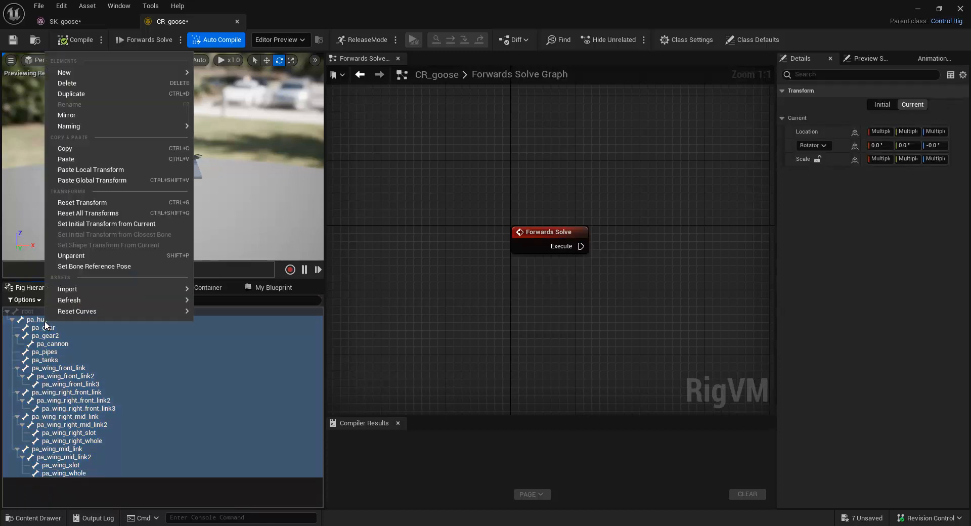
pyautogui.moveTo(137, 73)
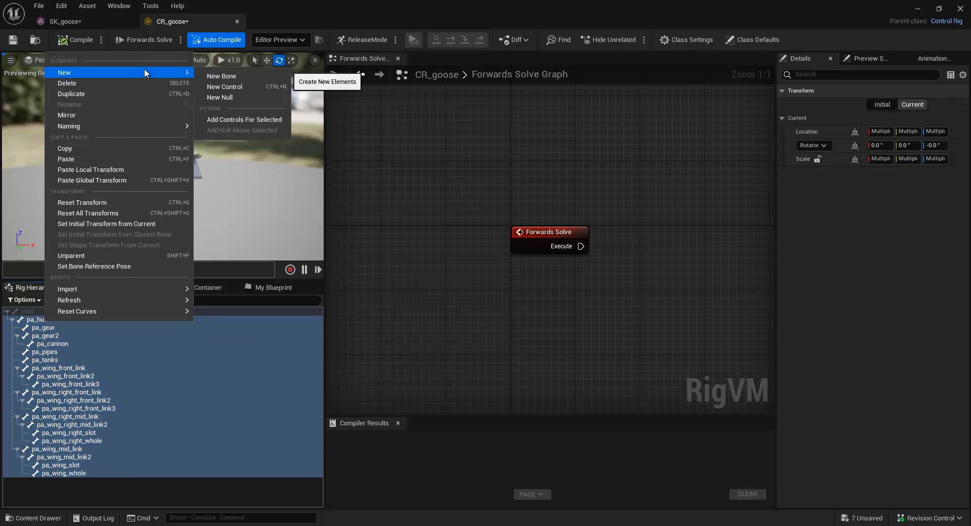
pyautogui.click(247, 120)
# Expand every branch under pa_hull_ctrl and examine how the gear, cannon, pipes, tanks and wing controls are nested
pyautogui.click(21, 483)
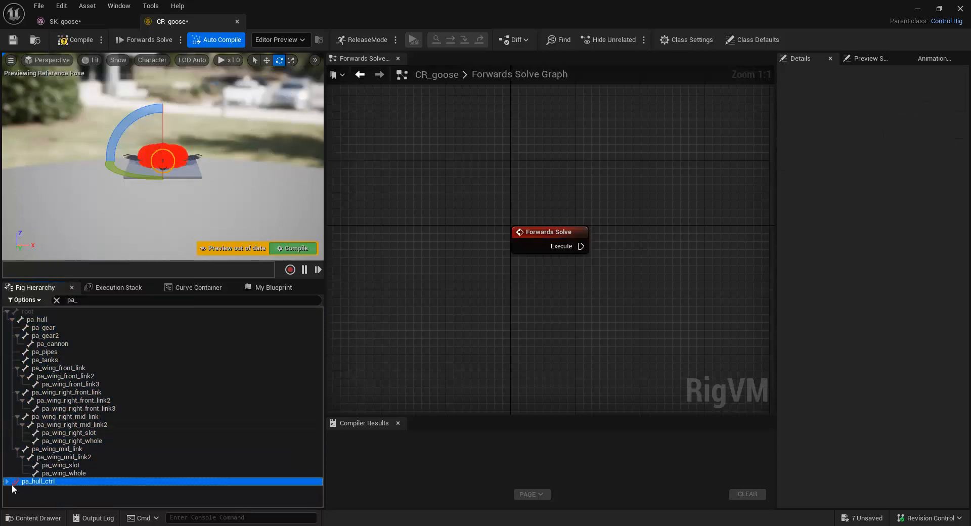
pyautogui.click(8, 482)
pyautogui.scroll(-3, 45, 474)
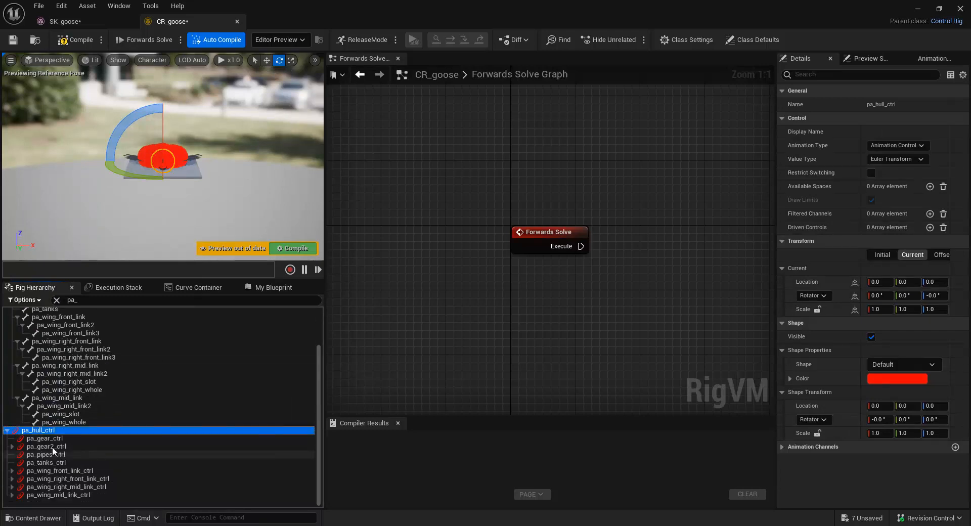
pyautogui.click(12, 446)
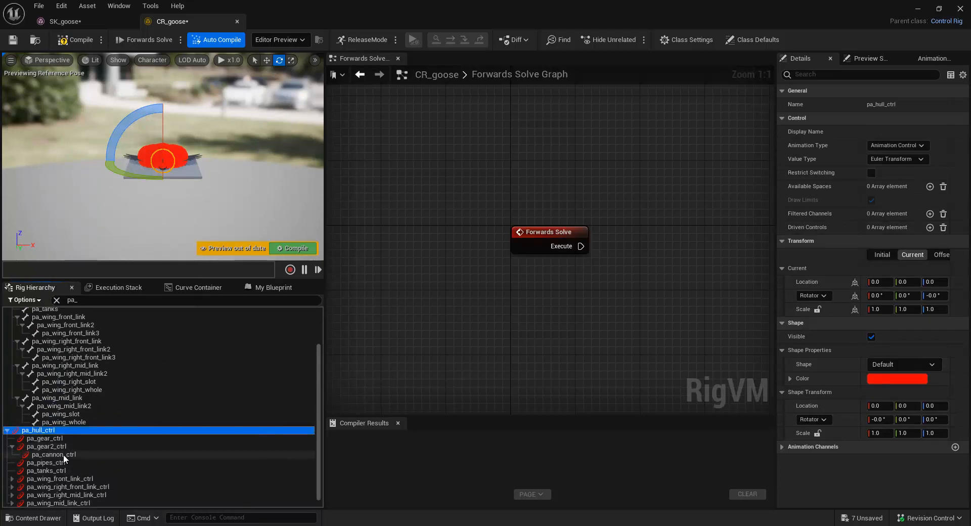
pyautogui.click(12, 478)
pyautogui.scroll(-1, 40, 483)
pyautogui.click(17, 471)
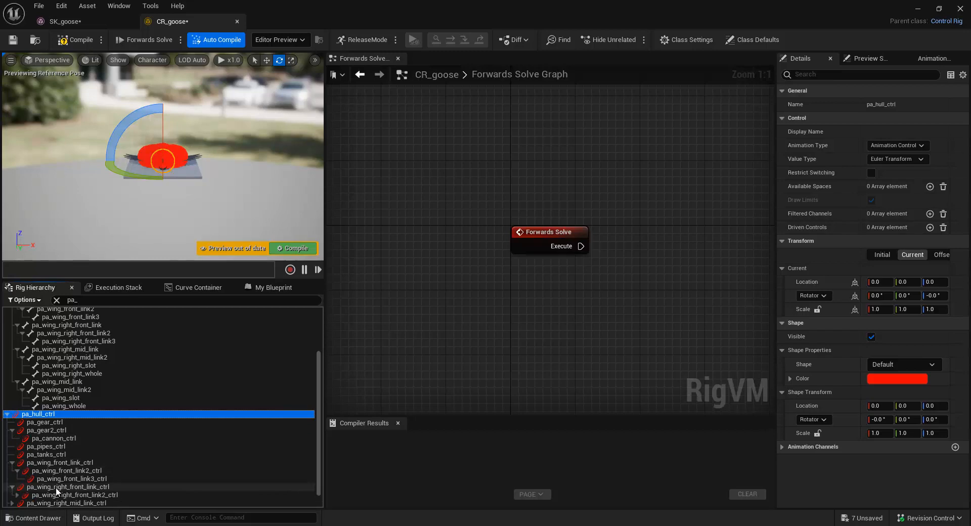
pyautogui.click(11, 502)
pyautogui.scroll(-2, 36, 490)
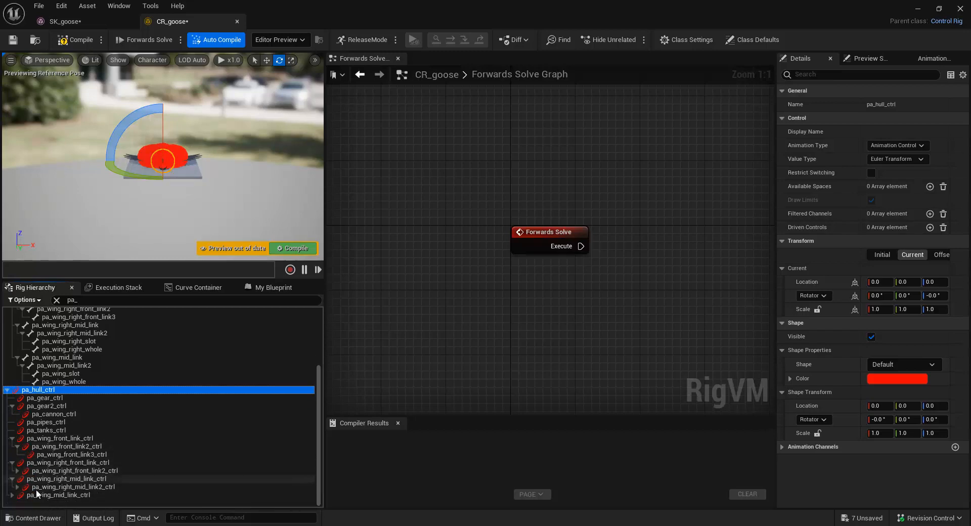
pyautogui.click(17, 487)
pyautogui.scroll(-2, 37, 474)
pyautogui.click(12, 486)
pyautogui.click(17, 495)
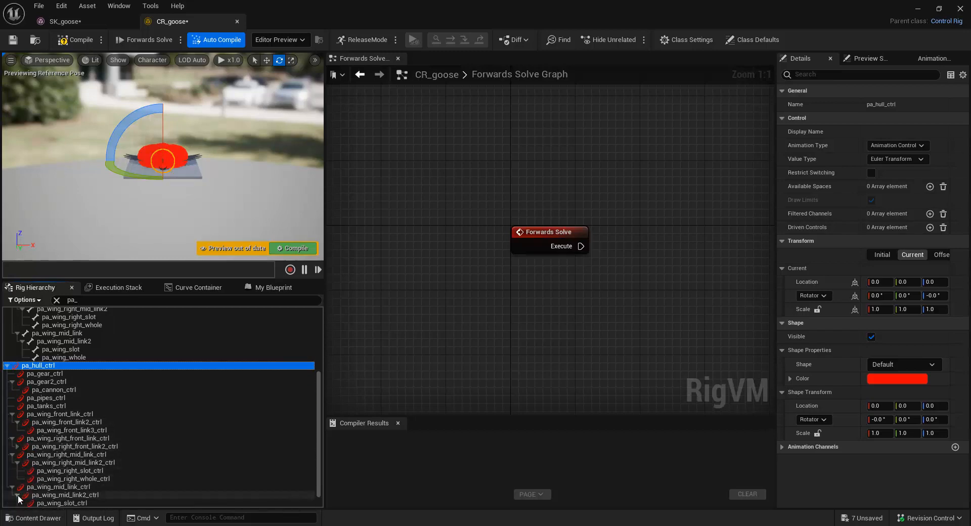
pyautogui.scroll(-2, 21, 486)
pyautogui.click(17, 421)
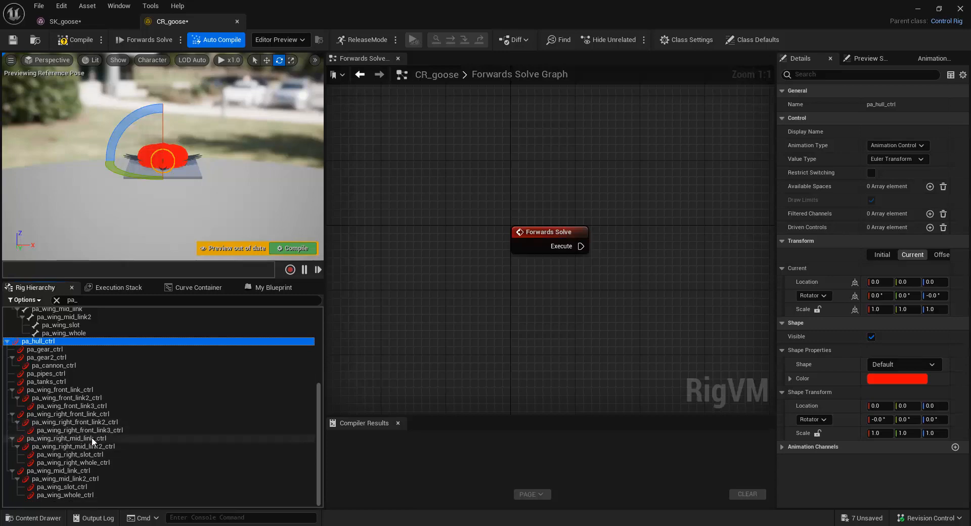
pyautogui.scroll(2, 48, 459)
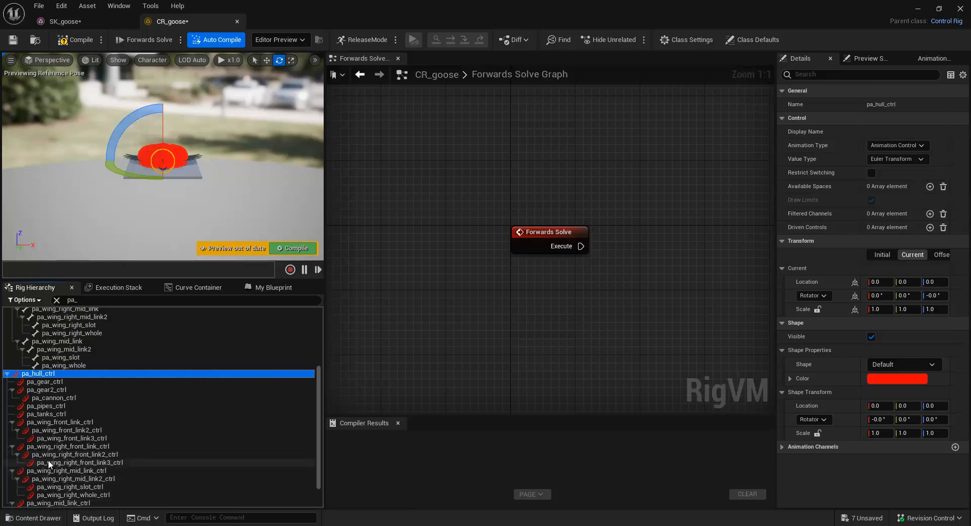
pyautogui.scroll(1, 47, 460)
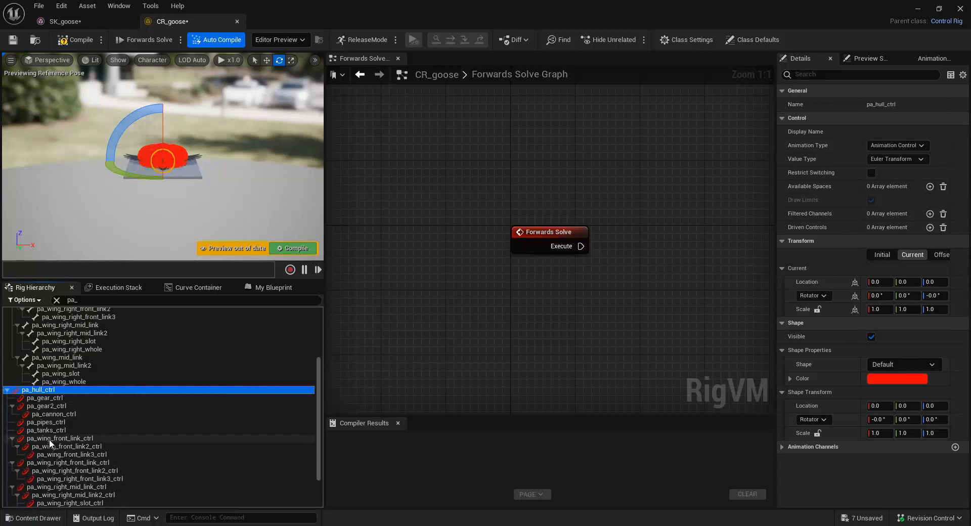
pyautogui.scroll(-3, 48, 442)
# Create an Item Array node in the Forwards Solve graph containing all pa_ bones from pa_hull through pa_wing_whole
pyautogui.scroll(9, 64, 455)
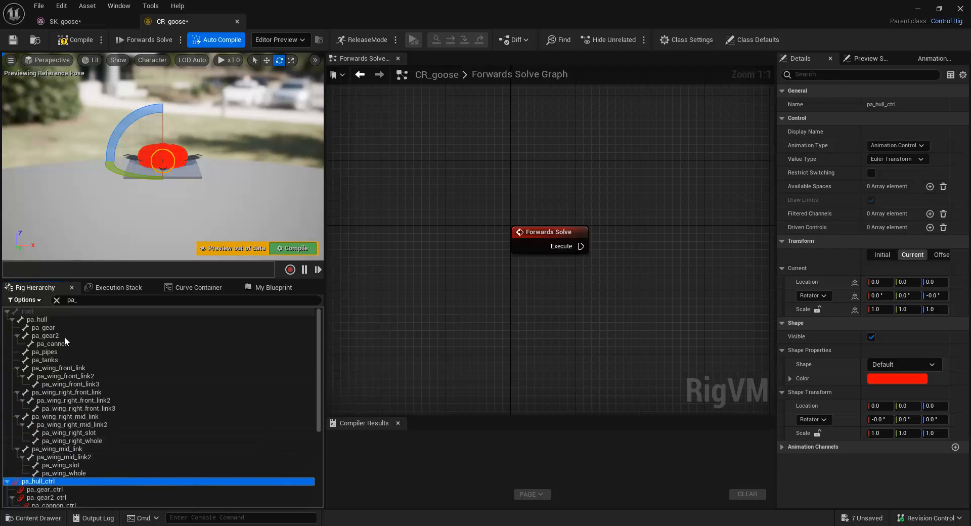
pyautogui.click(56, 320)
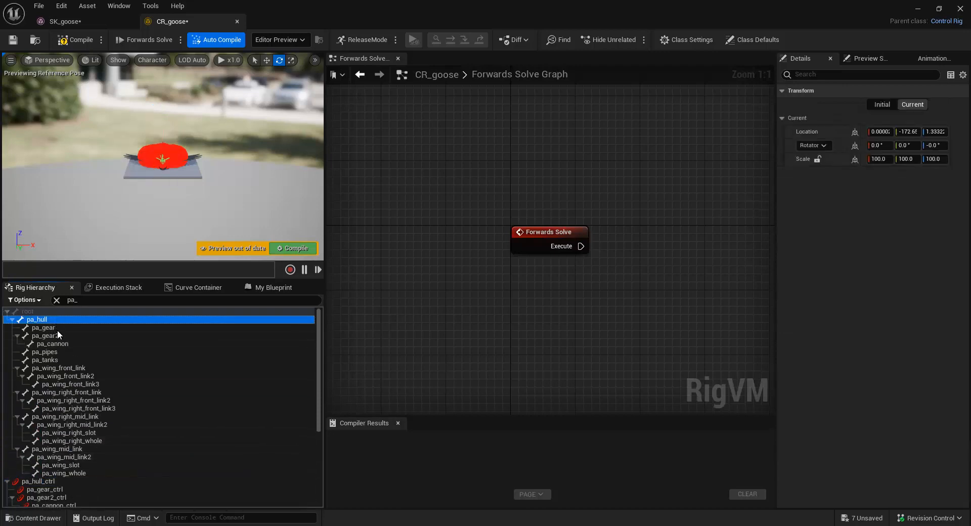
pyautogui.keyDown('shift'); pyautogui.click(61, 473); pyautogui.keyUp('shift')
pyautogui.moveTo(80, 351); pyautogui.dragTo(450, 300)
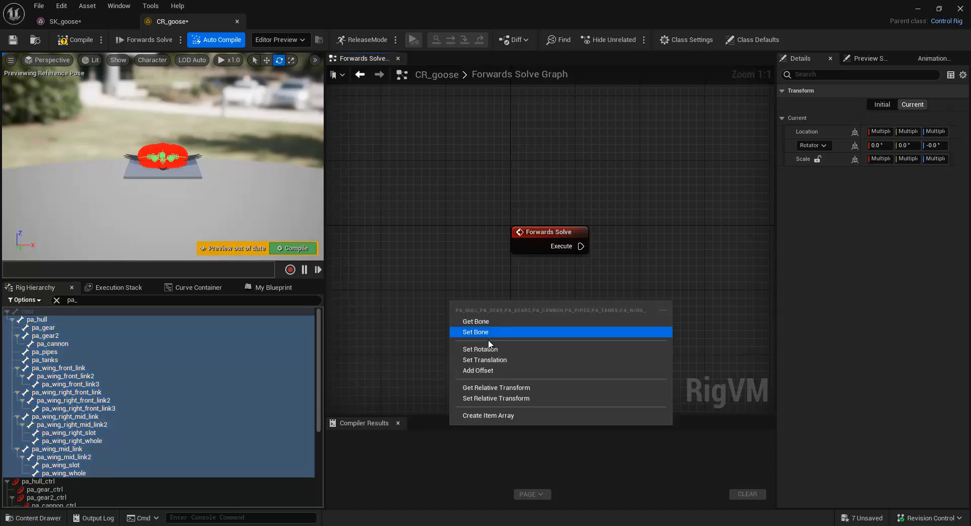
pyautogui.click(516, 415)
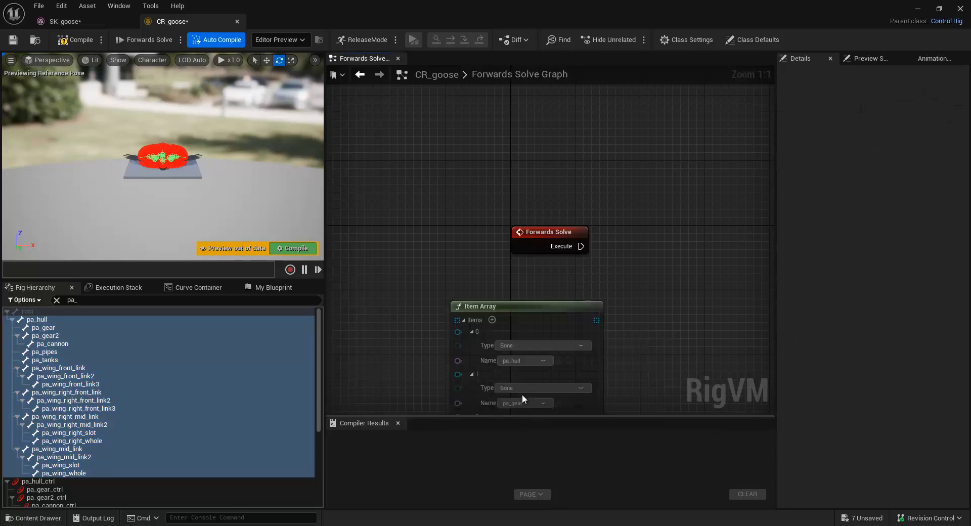
pyautogui.scroll(-8, 561, 343)
pyautogui.scroll(4, 565, 347)
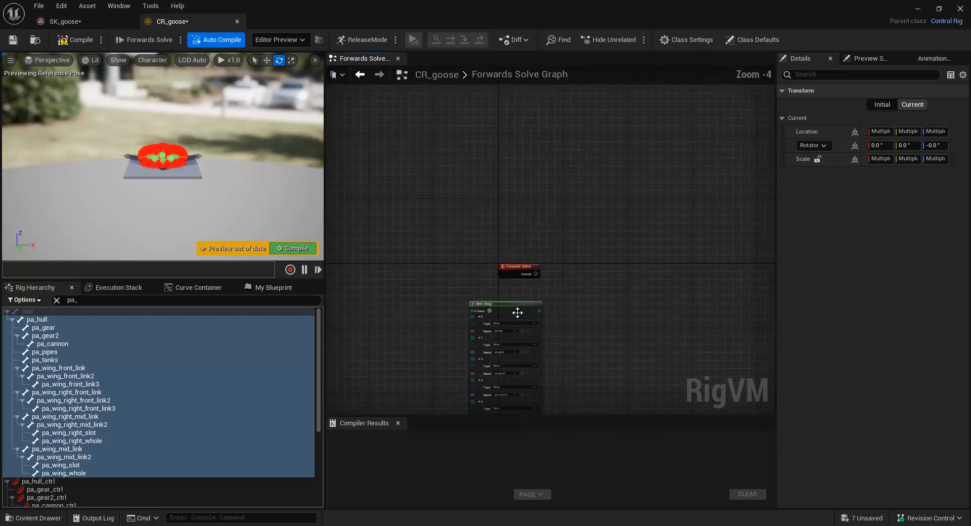
pyautogui.moveTo(517, 311); pyautogui.dragTo(531, 304)
pyautogui.click(581, 346)
pyautogui.moveTo(588, 363); pyautogui.dragTo(517, 253, button='right')
pyautogui.scroll(-2, 531, 276)
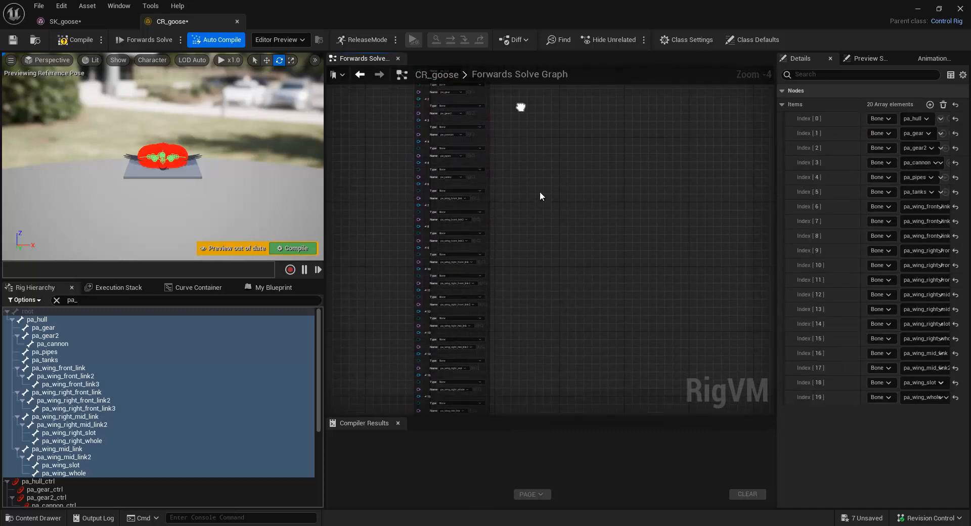
pyautogui.scroll(2, 481, 250)
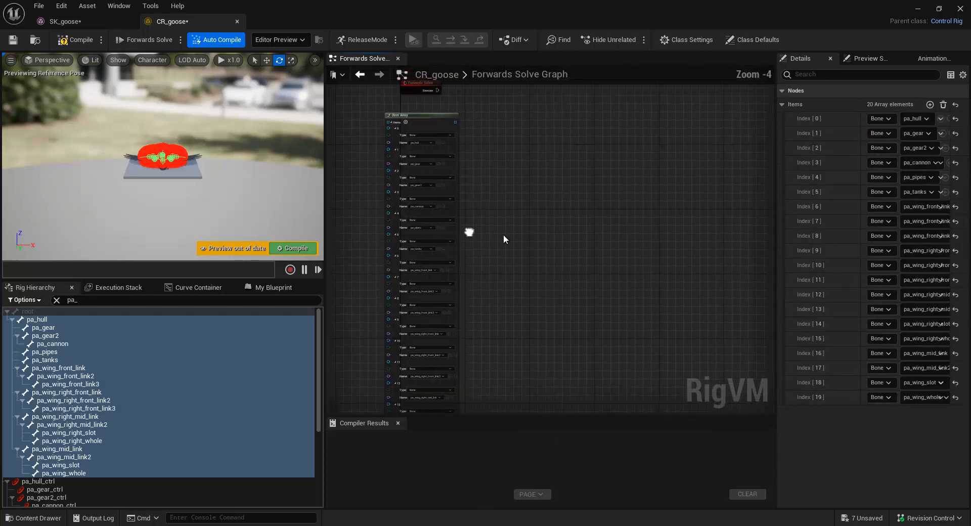
# Create a second Item Array node beside the first, containing all controls from pa_hull_ctrl through pa_wing_whole_ctrl
pyautogui.click(38, 480)
pyautogui.scroll(-5, 79, 462)
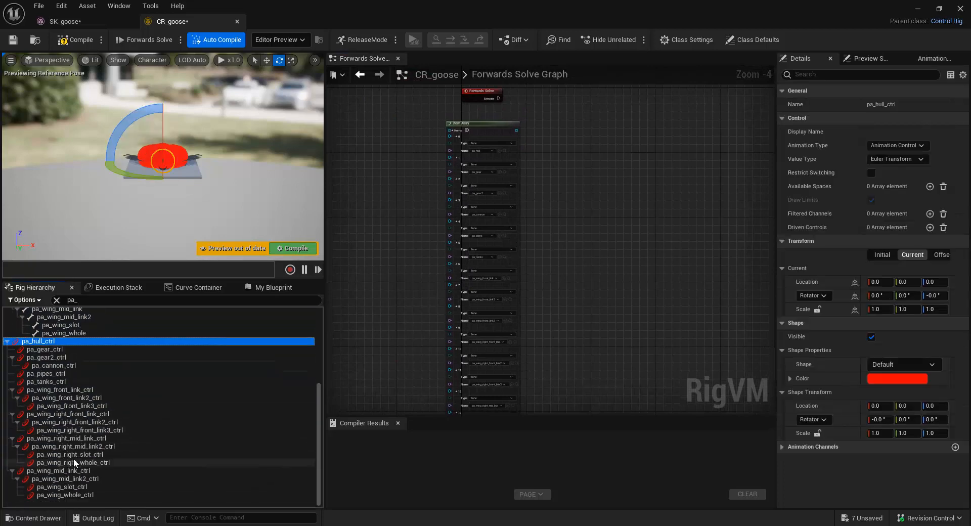
pyautogui.keyDown('shift'); pyautogui.click(60, 495); pyautogui.keyUp('shift')
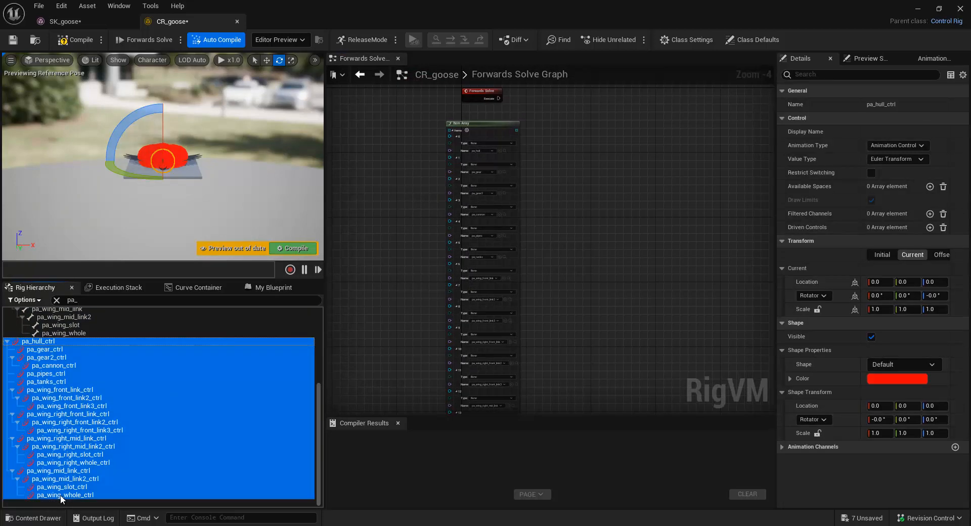
pyautogui.moveTo(52, 345); pyautogui.dragTo(547, 129)
pyautogui.click(660, 399)
pyautogui.scroll(-6, 632, 298)
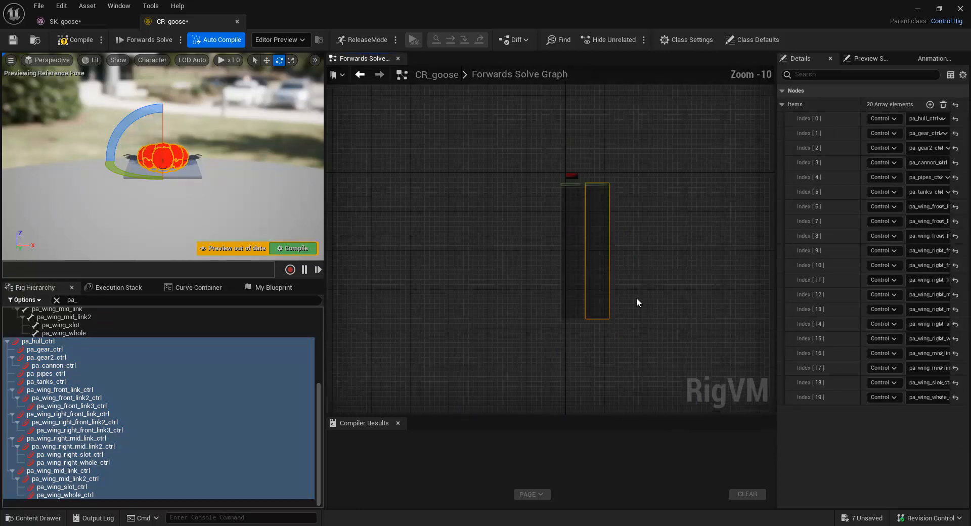
pyautogui.scroll(6, 563, 314)
pyautogui.scroll(3, 493, 402)
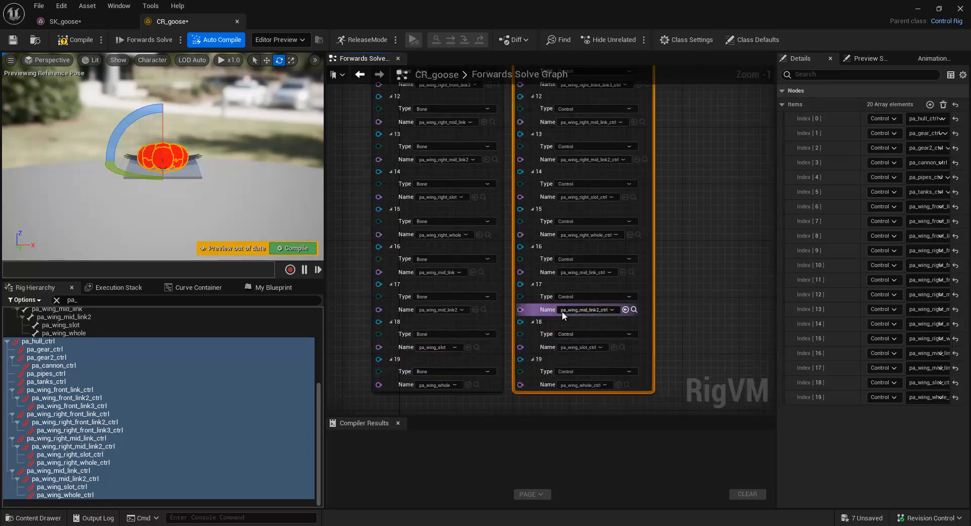
pyautogui.moveTo(706, 218); pyautogui.dragTo(654, 327, button='right')
pyautogui.scroll(-1, 657, 338)
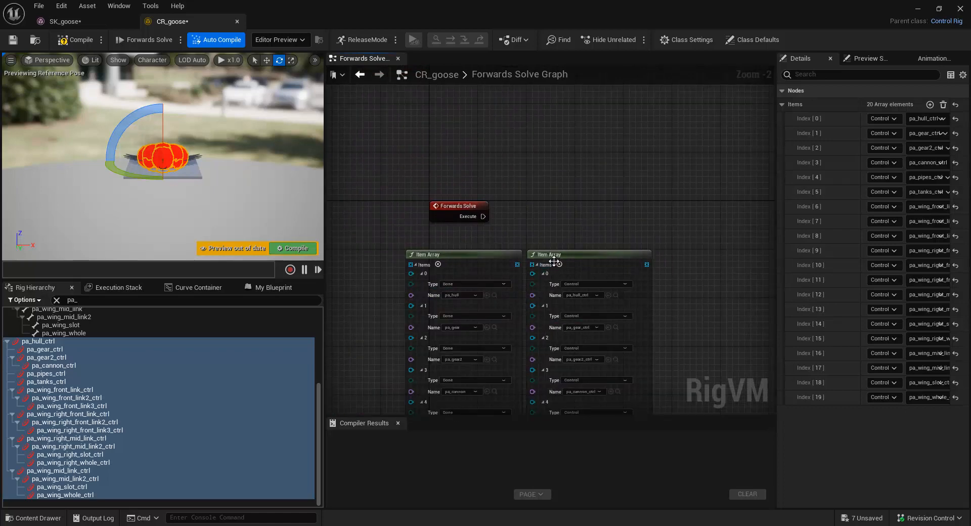
# Collapse the bone Item Array's items and place the control Item Array below it
pyautogui.moveTo(560, 267); pyautogui.dragTo(560, 340)
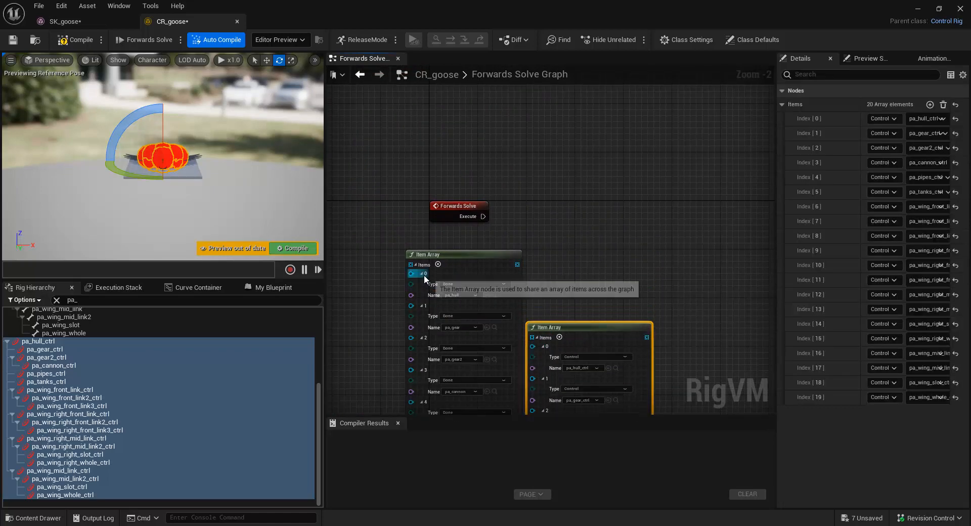
pyautogui.click(414, 264)
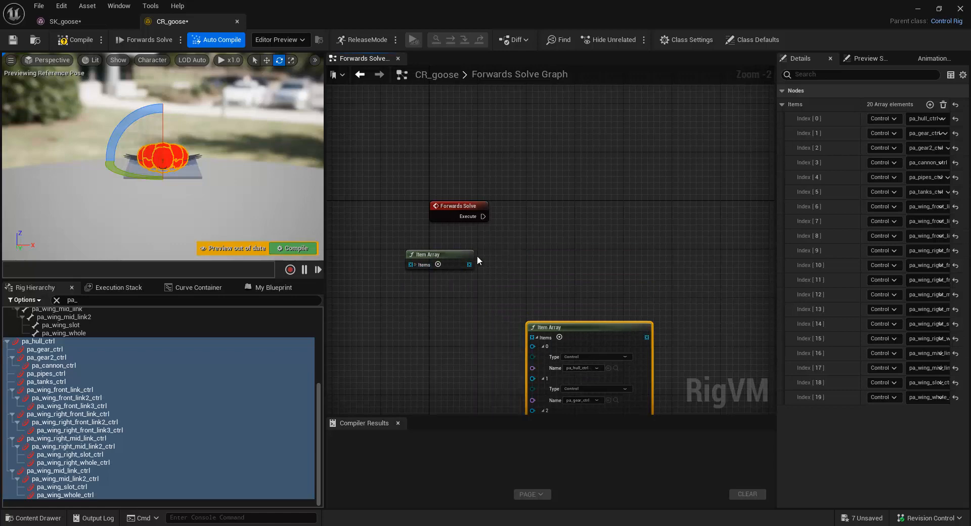
pyautogui.moveTo(443, 260); pyautogui.dragTo(520, 248)
pyautogui.moveTo(580, 331); pyautogui.dragTo(487, 324)
pyautogui.moveTo(563, 296); pyautogui.dragTo(548, 286, button='right')
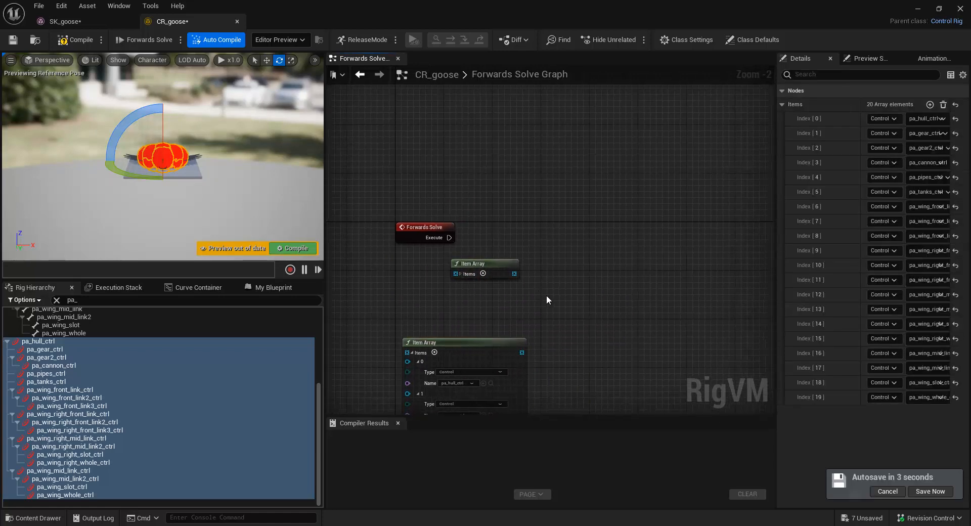
# Add a For Each node fed by the bone Item Array's output
pyautogui.moveTo(566, 233); pyautogui.dragTo(555, 237, button='right')
pyautogui.moveTo(502, 278); pyautogui.dragTo(556, 232)
pyautogui.write('foreach')
pyautogui.press('Return')
pyautogui.moveTo(642, 280); pyautogui.dragTo(603, 264, button='right')
pyautogui.moveTo(508, 295); pyautogui.dragTo(558, 313, button='right')
# Enclose the bone Item Array in a comment titled "Bones" and move the Forwards Solve node clear of it
pyautogui.moveTo(480, 276); pyautogui.dragTo(481, 282)
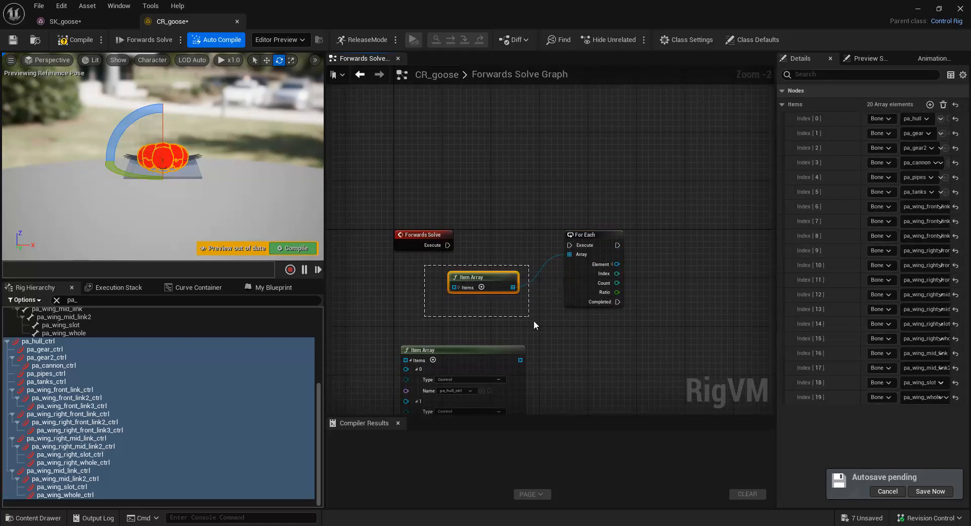
pyautogui.moveTo(533, 321); pyautogui.dragTo(535, 322)
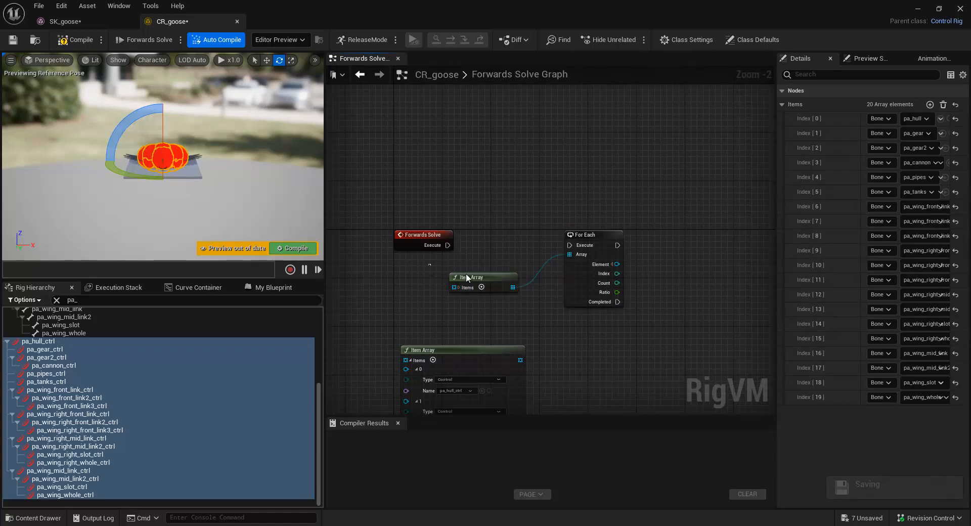
pyautogui.press('c')
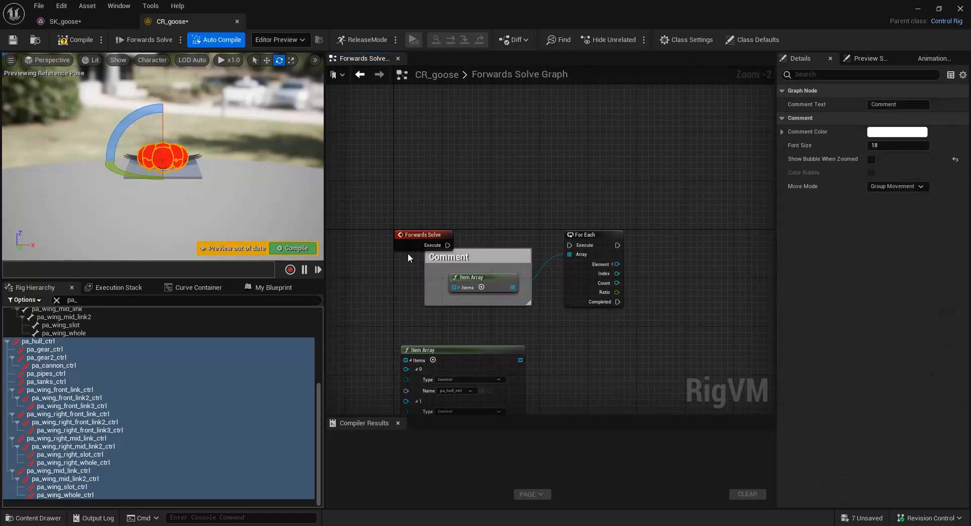
pyautogui.moveTo(415, 232); pyautogui.dragTo(372, 226)
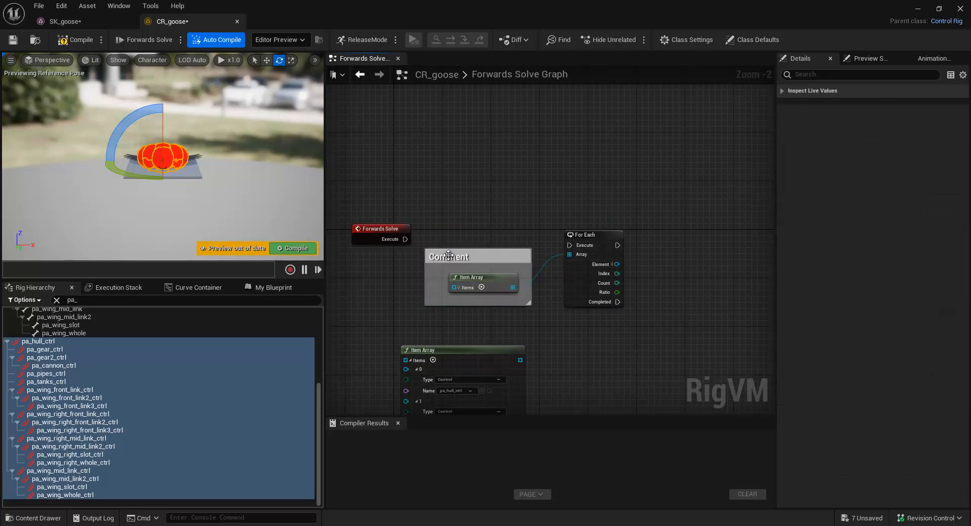
pyautogui.doubleClick(448, 255)
pyautogui.write('Bones')
pyautogui.press('Return')
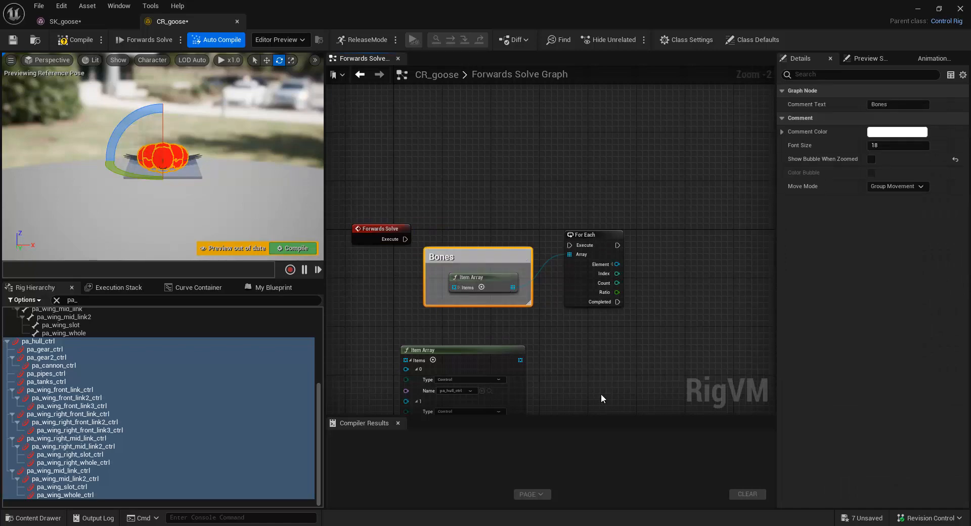
# Nudge the control Item Array aside and retitle the bone array's comment "Pivot Anchor Bones"
pyautogui.moveTo(600, 393); pyautogui.dragTo(556, 322, button='right')
pyautogui.moveTo(441, 277)
pyautogui.mouseDown()
pyautogui.moveTo(471, 271)
pyautogui.moveTo(458, 277)
pyautogui.mouseUp()
pyautogui.moveTo(440, 213); pyautogui.dragTo(502, 272, button='right')
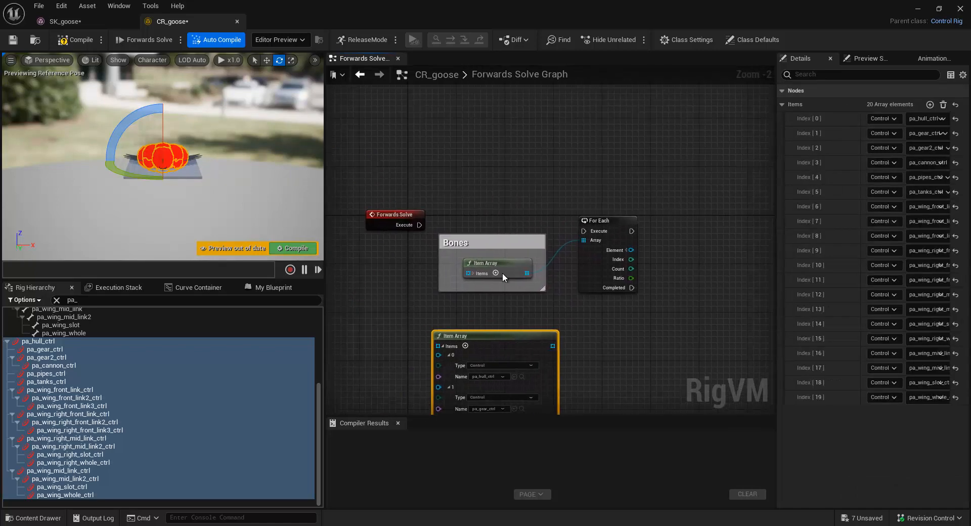
pyautogui.doubleClick(466, 246)
pyautogui.press('Escape')
pyautogui.write('Pivot Anch')
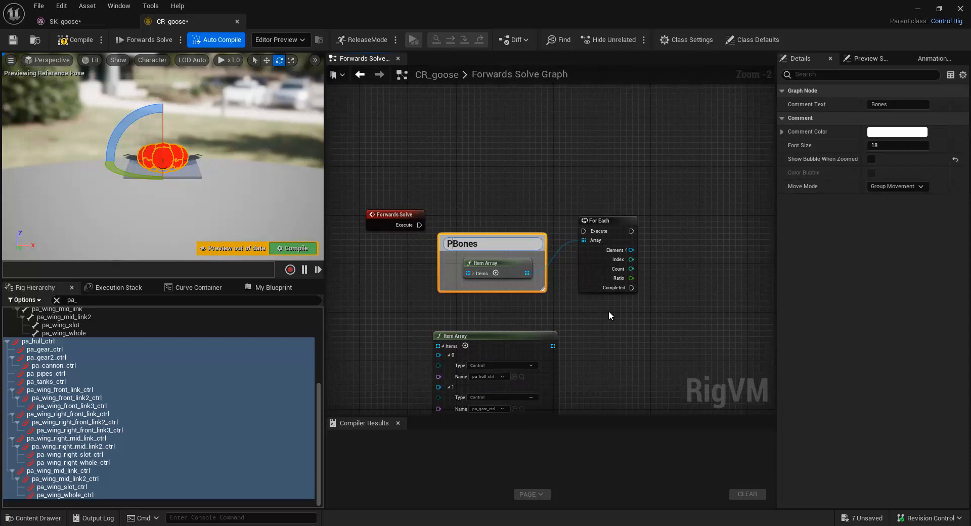
pyautogui.write('or')
pyautogui.click(624, 318)
pyautogui.moveTo(624, 318); pyautogui.dragTo(544, 293, button='right')
# Move the control Item Array below the For Each node and place a comment titled "Controls" directly above it
pyautogui.click(405, 227)
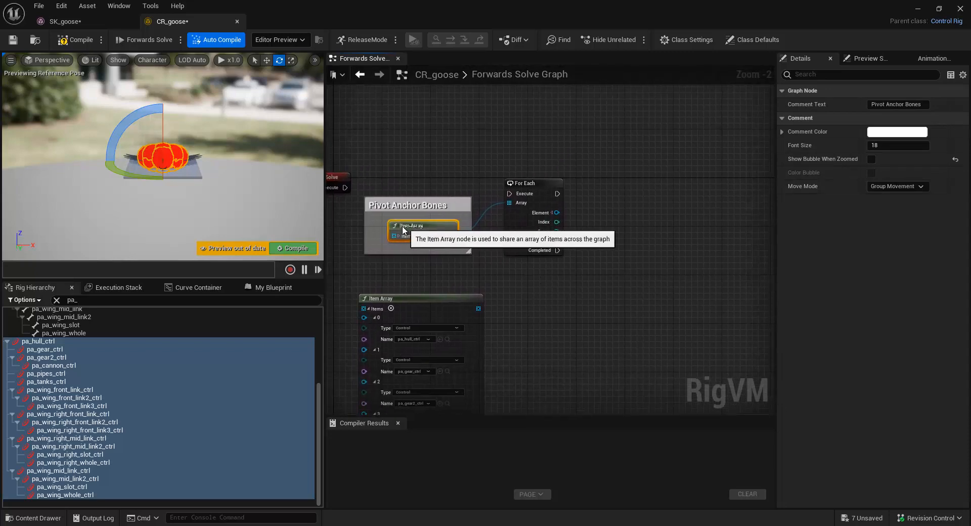
pyautogui.moveTo(546, 326); pyautogui.dragTo(486, 266, button='right')
pyautogui.scroll(-1, 486, 266)
pyautogui.moveTo(397, 245); pyautogui.dragTo(526, 276)
pyautogui.moveTo(526, 243); pyautogui.dragTo(538, 308, button='right')
pyautogui.write('cC')
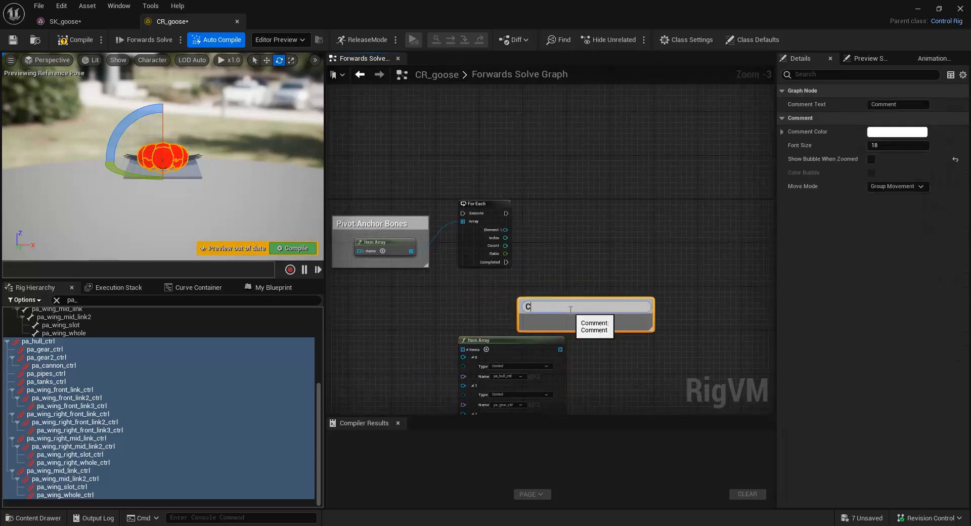
pyautogui.press('Return')
pyautogui.moveTo(570, 310); pyautogui.dragTo(513, 314)
# Add an At node fed by the control Item Array and connect the For Each node's Index to its Index input
pyautogui.moveTo(583, 276); pyautogui.dragTo(529, 221, button='right')
pyautogui.moveTo(508, 294); pyautogui.dragTo(565, 271)
pyautogui.write('at')
pyautogui.press('Return')
pyautogui.scroll(2, 468, 189)
pyautogui.moveTo(448, 179); pyautogui.dragTo(601, 314)
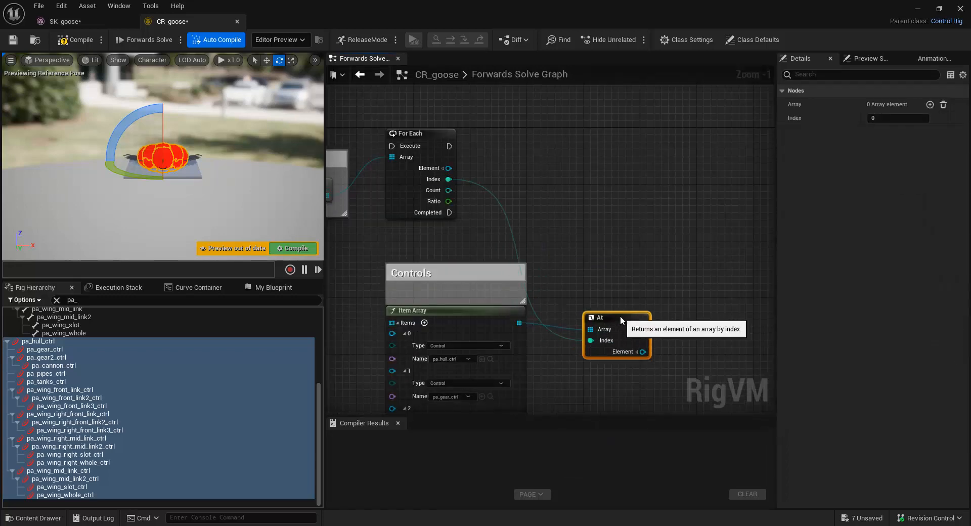
# Add a Get Transform node fed by the At node's Element and arrange the two nodes beside the control Item Array
pyautogui.moveTo(605, 259); pyautogui.dragTo(571, 278, button='right')
pyautogui.write('get trans')
pyautogui.moveTo(608, 364); pyautogui.dragTo(648, 348)
pyautogui.press('Return')
pyautogui.moveTo(581, 332); pyautogui.dragTo(533, 332)
pyautogui.moveTo(638, 353); pyautogui.dragTo(581, 352)
pyautogui.moveTo(630, 281); pyautogui.dragTo(624, 277, button='right')
pyautogui.scroll(-1, 624, 277)
pyautogui.moveTo(526, 319); pyautogui.dragTo(536, 318)
pyautogui.click(618, 338)
pyautogui.moveTo(632, 299); pyautogui.dragTo(593, 322, button='right')
# Add a Set Transform node and wire the For Each node's Element and execution output into it
pyautogui.scroll(-1, 593, 322)
pyautogui.write('set tra')
pyautogui.moveTo(397, 229); pyautogui.dragTo(698, 215)
pyautogui.press('Return')
pyautogui.moveTo(398, 212); pyautogui.dragTo(676, 224)
# Connect the Get Transform node's Transform output to the Set Transform node's Value input
pyautogui.moveTo(613, 278); pyautogui.dragTo(598, 255, button='right')
pyautogui.moveTo(614, 387); pyautogui.dragTo(660, 236)
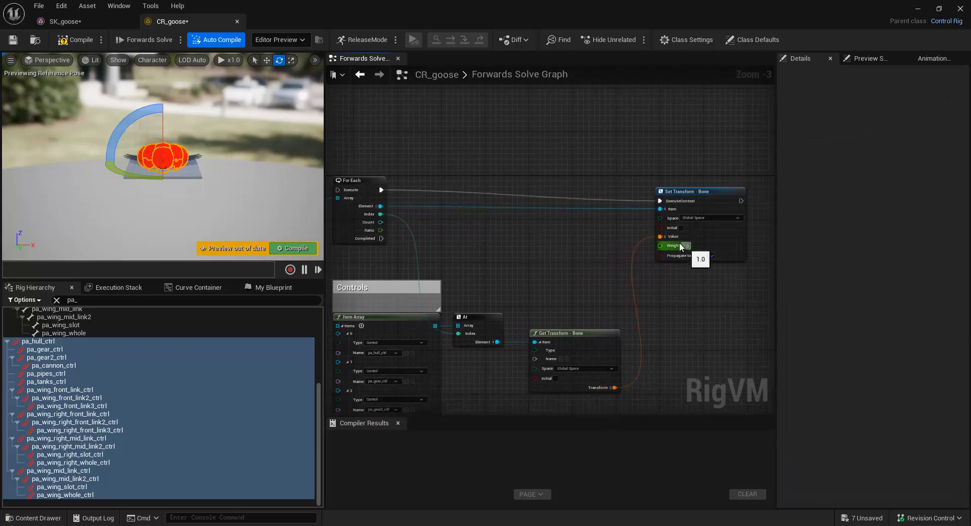
pyautogui.scroll(2, 661, 209)
pyautogui.click(667, 208)
pyautogui.click(667, 207)
pyautogui.scroll(-1, 686, 188)
pyautogui.moveTo(686, 189); pyautogui.dragTo(706, 217, button='right')
pyautogui.click(707, 216)
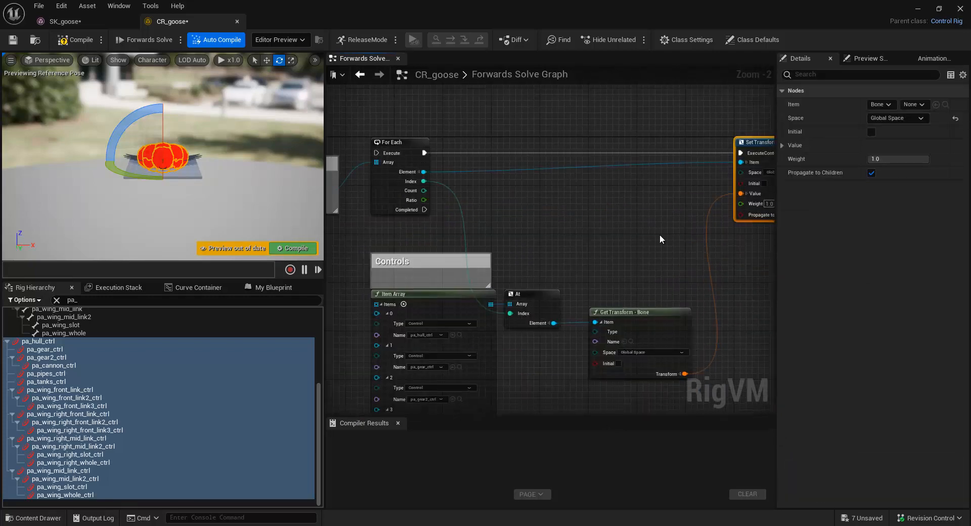
pyautogui.scroll(-3, 638, 271)
pyautogui.moveTo(611, 260); pyautogui.dragTo(590, 283, button='right')
pyautogui.scroll(3, 575, 249)
pyautogui.moveTo(576, 248); pyautogui.dragTo(540, 238, button='right')
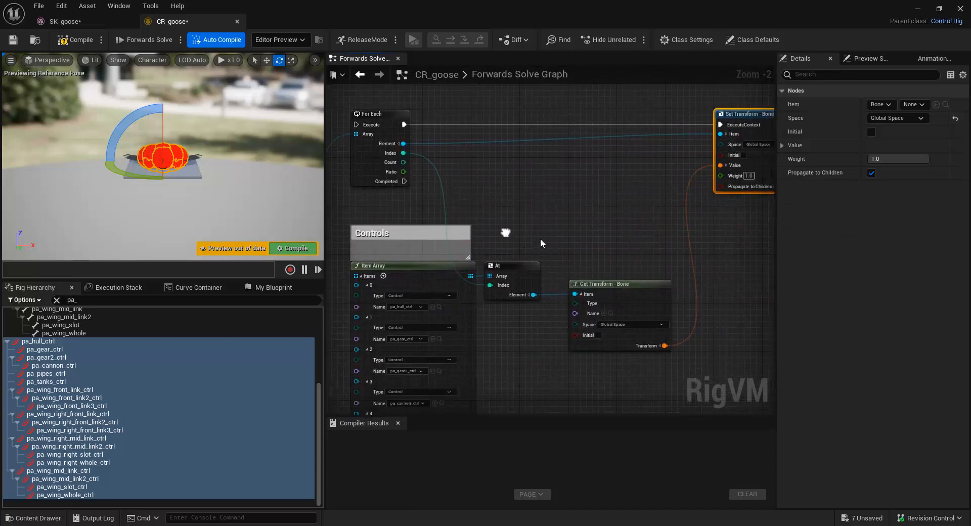
# Add a comment reading "For Every Bone, honor the position of its corresponding control handle" and widen it across the loop nodes
pyautogui.scroll(-2, 540, 239)
pyautogui.moveTo(362, 148); pyautogui.dragTo(465, 228, button='right')
pyautogui.moveTo(565, 205); pyautogui.dragTo(531, 206, button='right')
pyautogui.click(531, 206)
pyautogui.press('c')
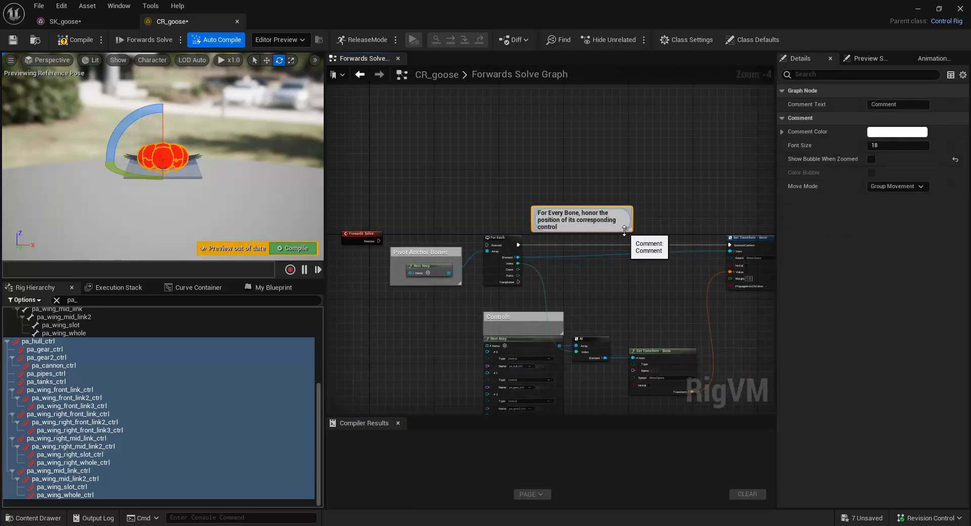
pyautogui.write('handle')
pyautogui.press('Return')
pyautogui.moveTo(632, 221); pyautogui.dragTo(763, 221)
pyautogui.moveTo(532, 221)
pyautogui.mouseDown()
pyautogui.moveTo(494, 221)
pyautogui.moveTo(546, 216)
pyautogui.mouseUp()
pyautogui.moveTo(556, 211); pyautogui.dragTo(544, 227)
pyautogui.moveTo(544, 227); pyautogui.dragTo(468, 206, button='right')
pyautogui.moveTo(674, 206); pyautogui.dragTo(713, 207)
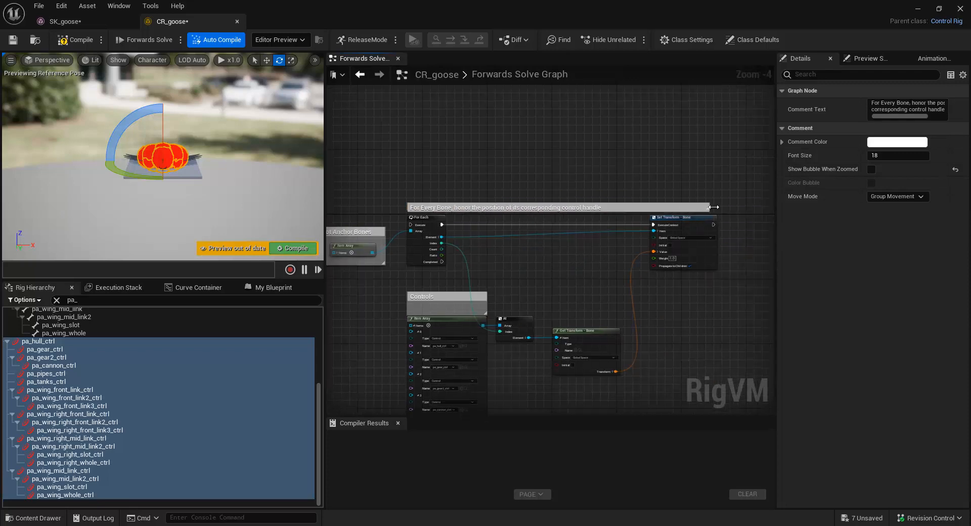
# Select all controls from pa_hull_ctrl through pa_wing_whole_ctrl and set their shape scale uniformly to 0.1
pyautogui.moveTo(581, 210); pyautogui.dragTo(683, 207, button='right')
pyautogui.click(122, 341)
pyautogui.keyDown('shift'); pyautogui.click(74, 494); pyautogui.keyUp('shift')
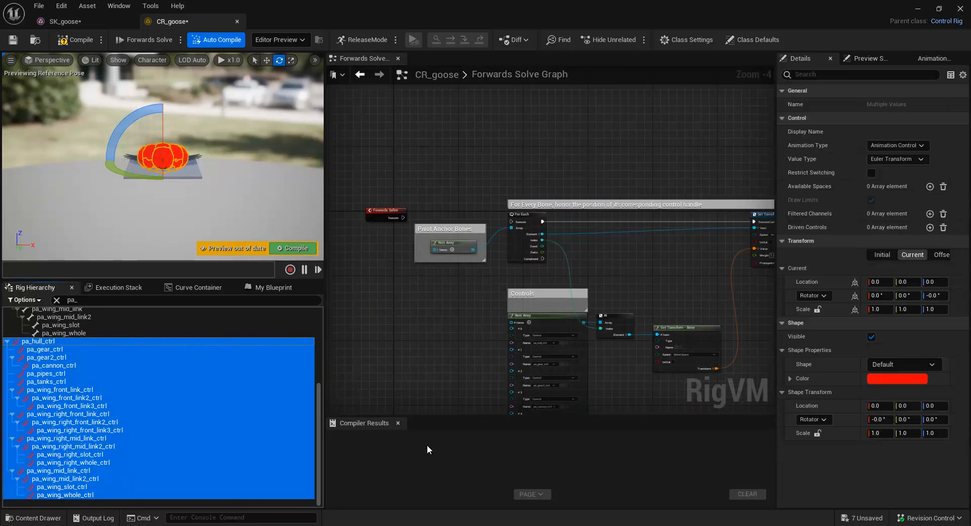
pyautogui.click(819, 433)
pyautogui.click(879, 434)
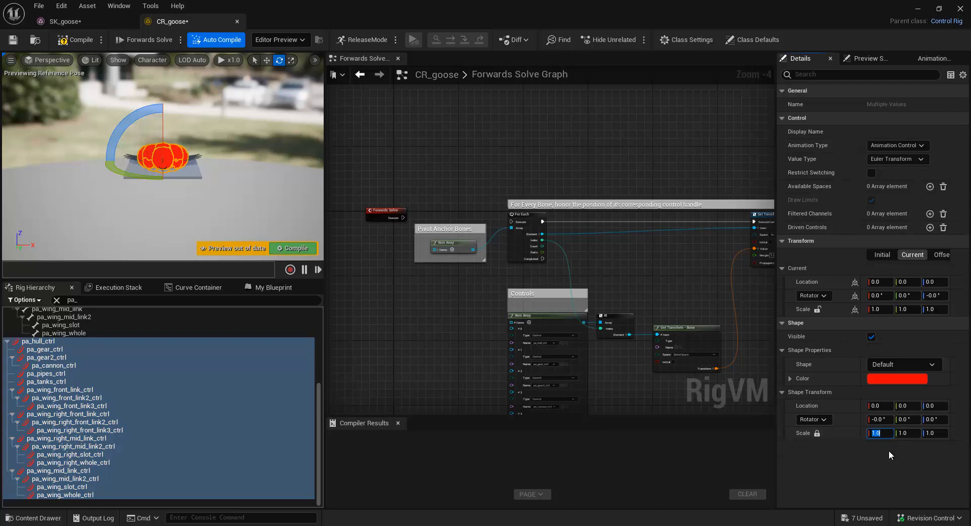
pyautogui.write('0.1')
pyautogui.press('Return')
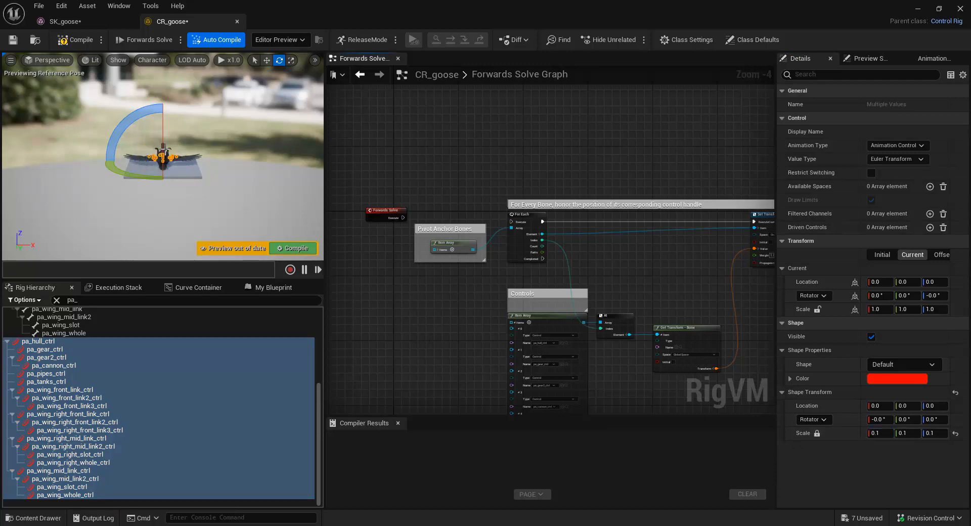
pyautogui.keyDown('alt'); pyautogui.moveTo(165, 152); pyautogui.dragTo(151, 167); pyautogui.keyUp('alt')
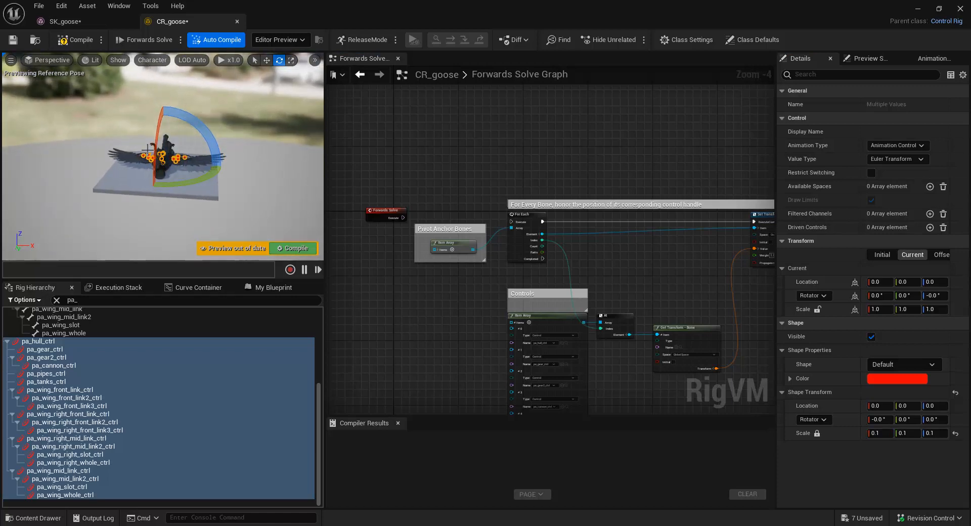
pyautogui.keyDown('alt'); pyautogui.moveTo(147, 150); pyautogui.dragTo(196, 170, button='right'); pyautogui.keyUp('alt')
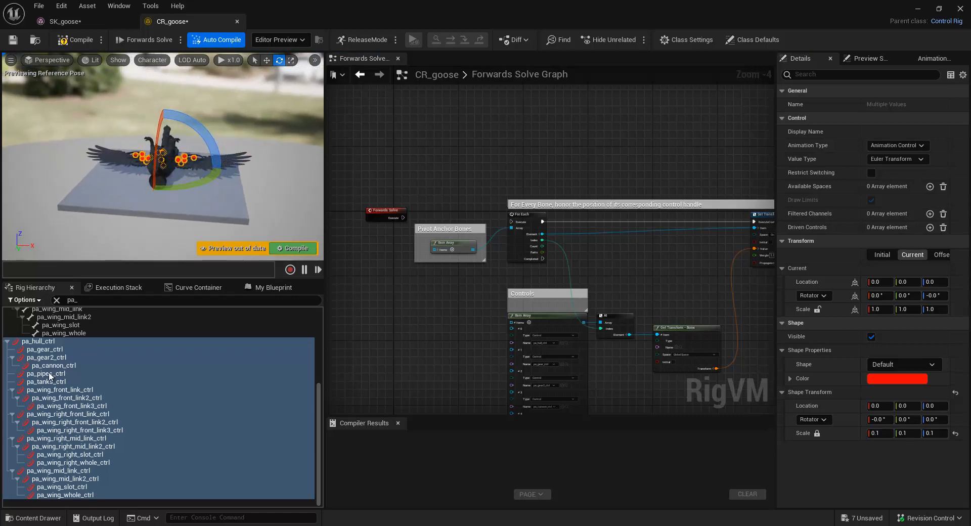
# Try rotating and moving the pa_hull_ctrl control in the preview, undoing each test transform
pyautogui.click(40, 341)
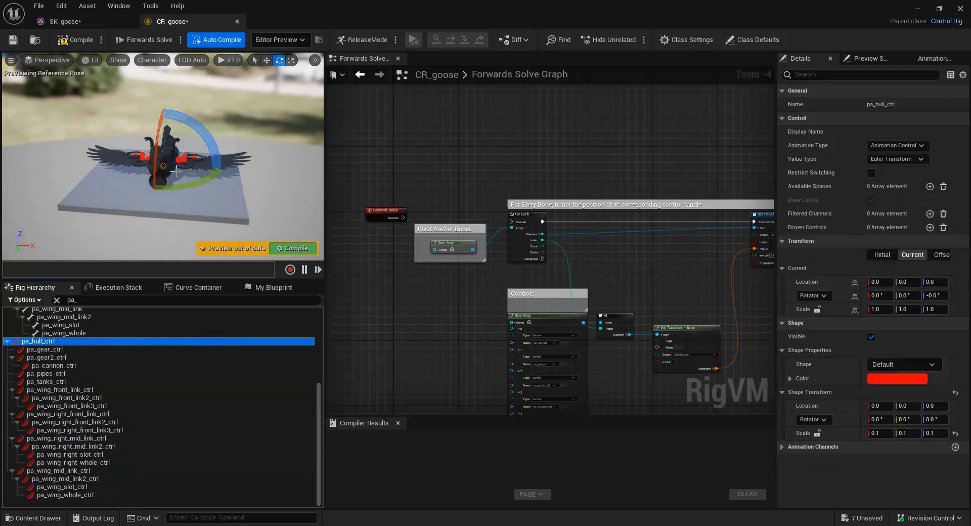
pyautogui.keyDown('alt'); pyautogui.moveTo(126, 160); pyautogui.dragTo(12, 221); pyautogui.keyUp('alt')
pyautogui.keyDown('alt'); pyautogui.moveTo(103, 161); pyautogui.dragTo(171, 208, button='right'); pyautogui.keyUp('alt')
pyautogui.moveTo(171, 209)
pyautogui.keyDown('alt'); pyautogui.mouseDown()
pyautogui.moveTo(152, 167)
pyautogui.moveTo(144, 191)
pyautogui.moveTo(179, 207)
pyautogui.mouseUp(); pyautogui.keyUp('alt')
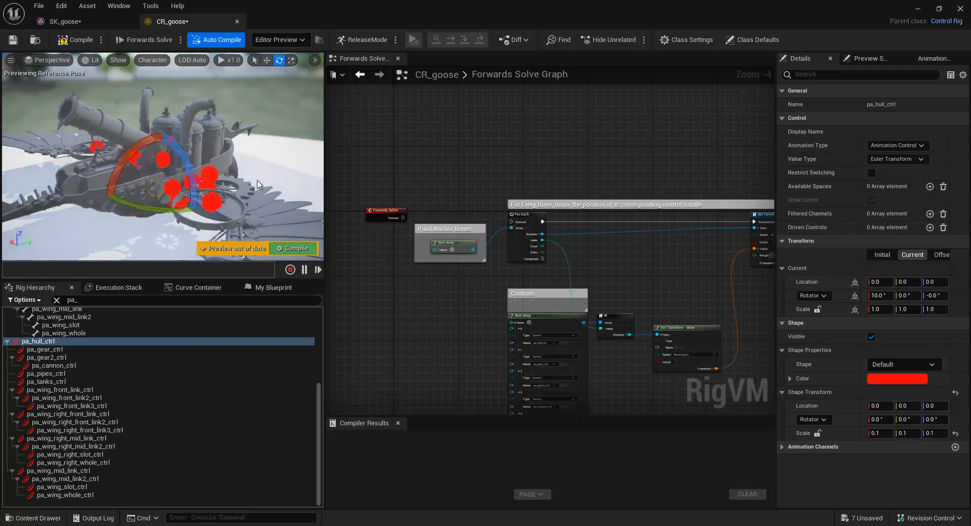
pyautogui.hotkey('ctrl', 'z')
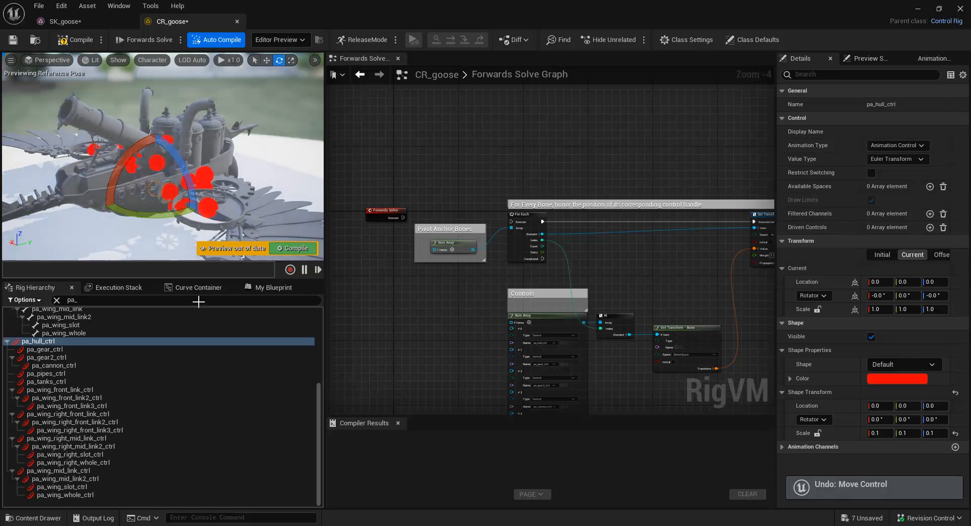
pyautogui.click(58, 357)
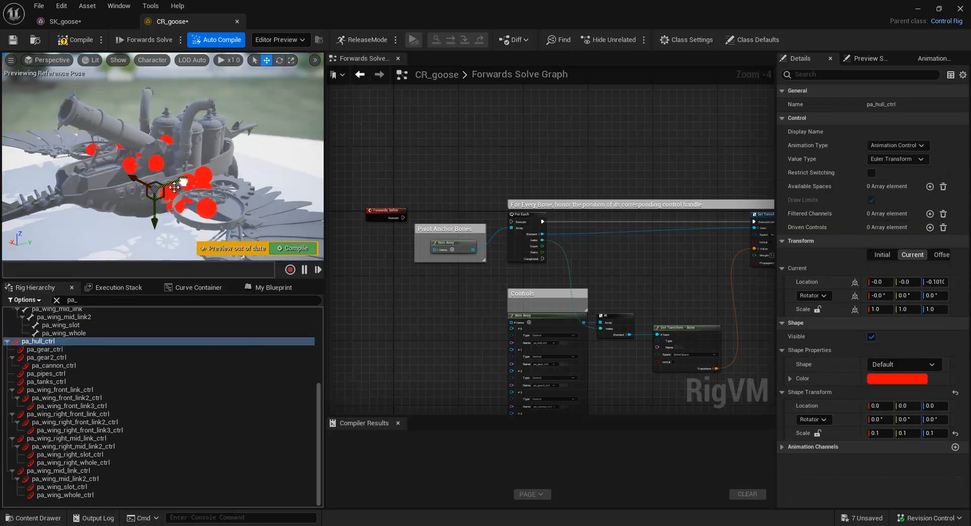
pyautogui.moveTo(174, 187); pyautogui.dragTo(153, 194)
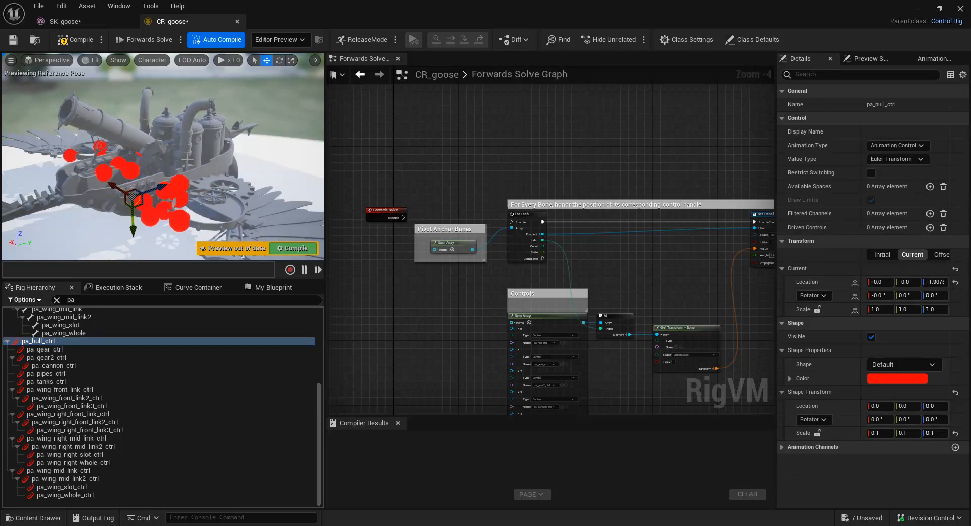
pyautogui.hotkey('ctrl', 'z')
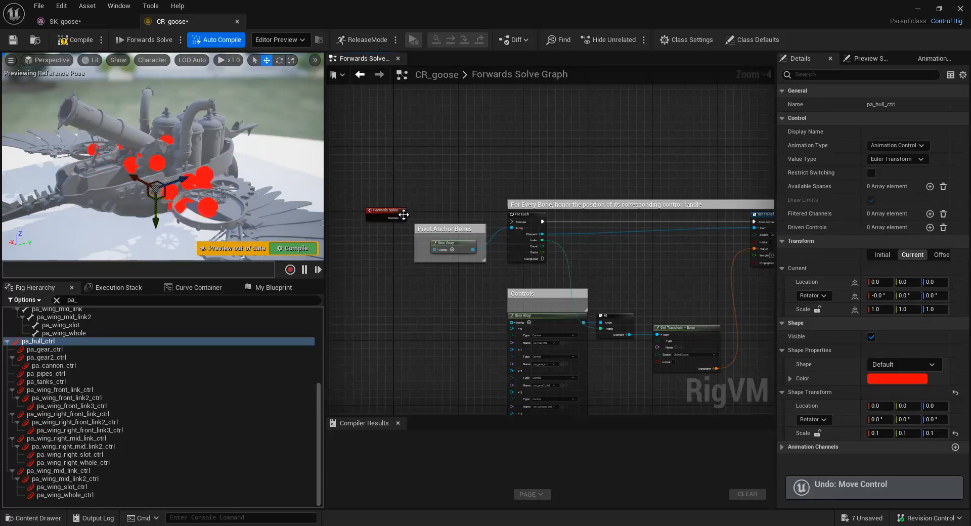
# Connect the Forwards Solve execution output to the For Each node, align the event node, and test-move the pa_hull_ctrl control, undoing the move
pyautogui.moveTo(403, 215); pyautogui.dragTo(514, 221)
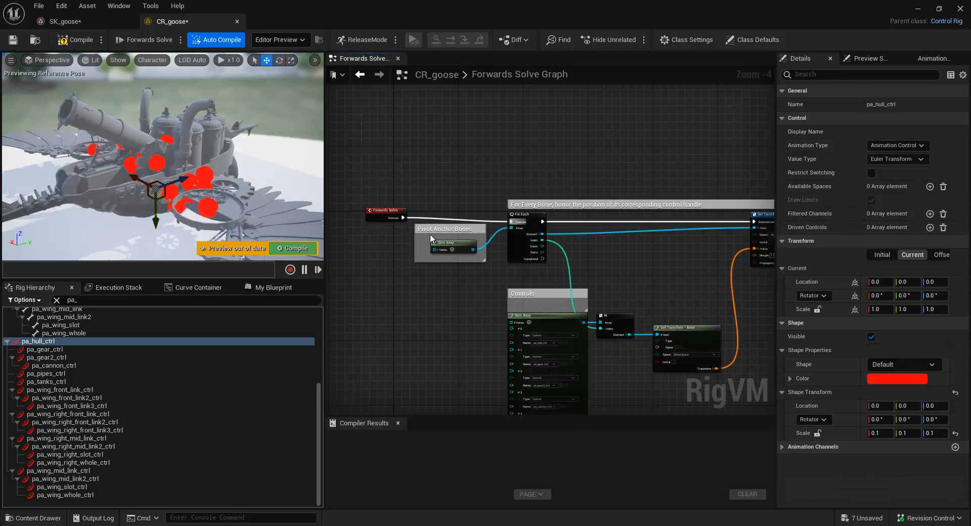
pyautogui.moveTo(392, 222); pyautogui.dragTo(392, 225)
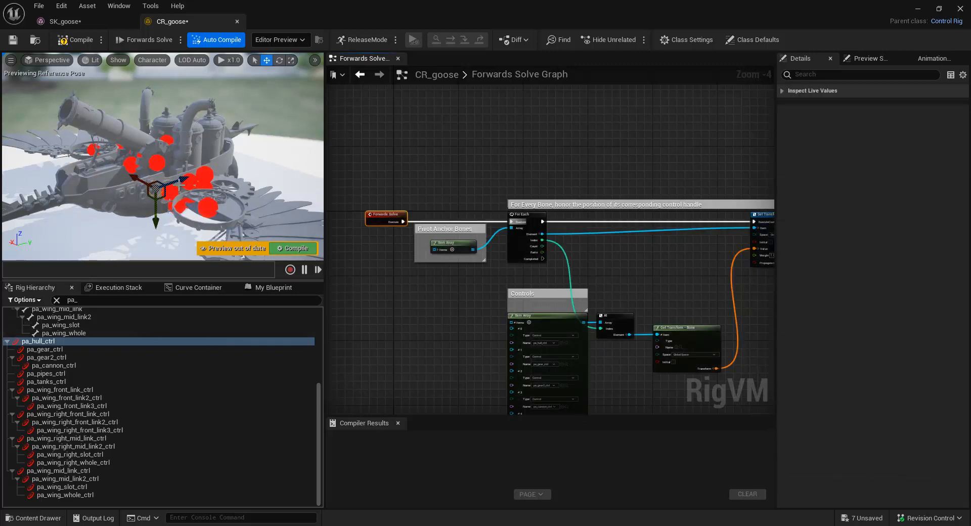
pyautogui.moveTo(179, 185); pyautogui.dragTo(150, 192)
pyautogui.hotkey('ctrl', 'z')
# Select all controls from pa_hull_ctrl through pa_wing_whole_ctrl and change their shape, trying Pyramid_Thin before setting Hexagon_Thin
pyautogui.keyDown('shift'); pyautogui.click(64, 495); pyautogui.keyUp('shift')
pyautogui.click(903, 364)
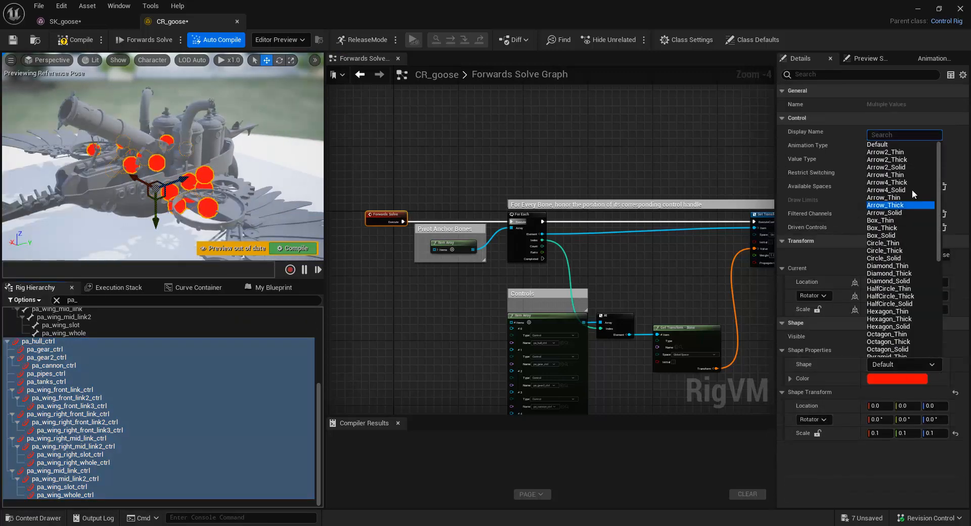
pyautogui.moveTo(939, 210); pyautogui.dragTo(926, 263)
pyautogui.click(886, 247)
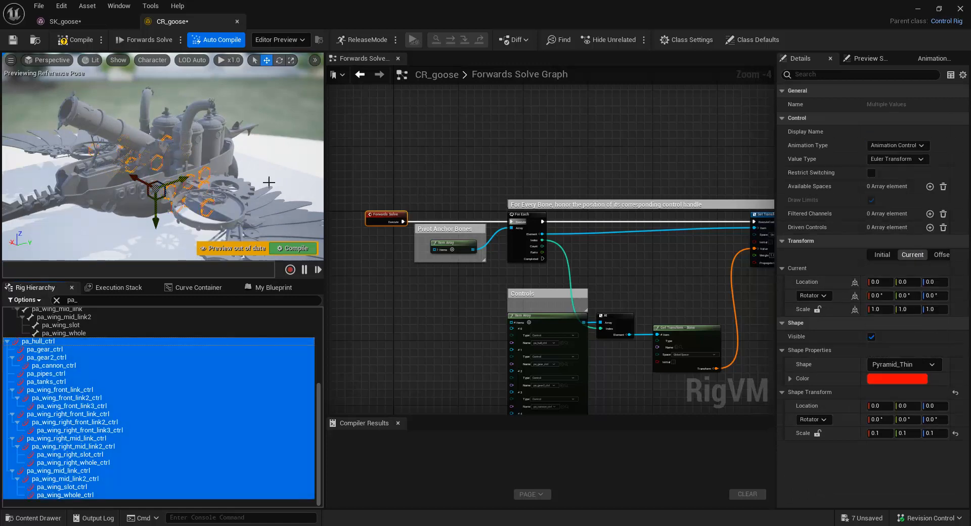
pyautogui.moveTo(269, 182)
pyautogui.keyDown('alt'); pyautogui.mouseDown()
pyautogui.moveTo(313, 212)
pyautogui.moveTo(269, 182)
pyautogui.mouseUp(); pyautogui.keyUp('alt')
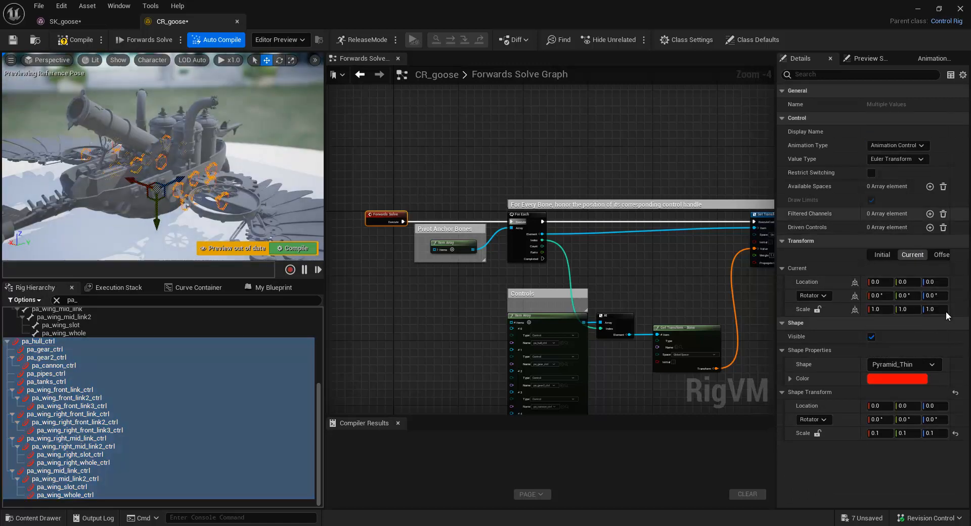
pyautogui.click(932, 364)
pyautogui.click(894, 201)
# Select the pa_gear2_ctrl control in the preview and test-rotate it
pyautogui.keyDown('alt'); pyautogui.moveTo(209, 210); pyautogui.dragTo(176, 202); pyautogui.keyUp('alt')
pyautogui.scroll(5, 209, 210)
pyautogui.click(137, 161)
pyautogui.click(279, 60)
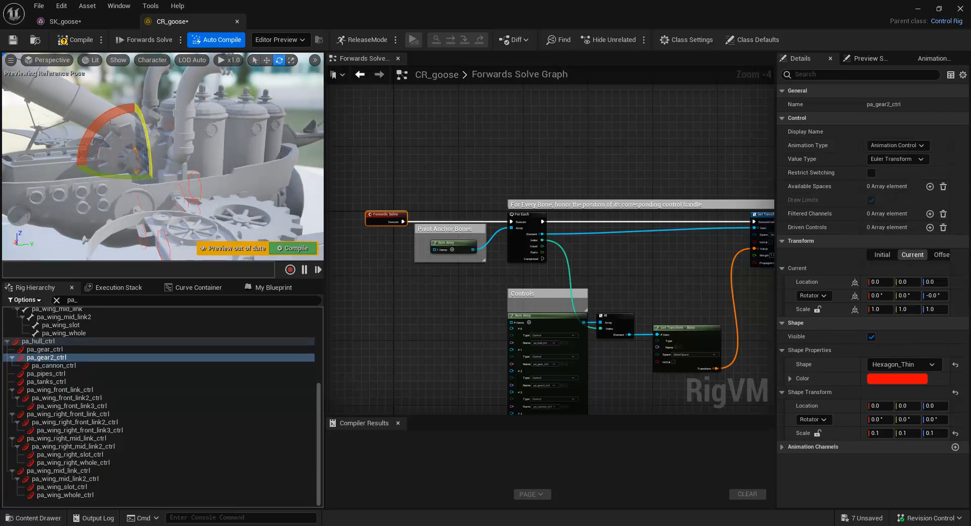
pyautogui.moveTo(97, 123)
pyautogui.mouseDown()
pyautogui.moveTo(82, 144)
pyautogui.moveTo(110, 121)
pyautogui.moveTo(101, 127)
pyautogui.mouseUp()
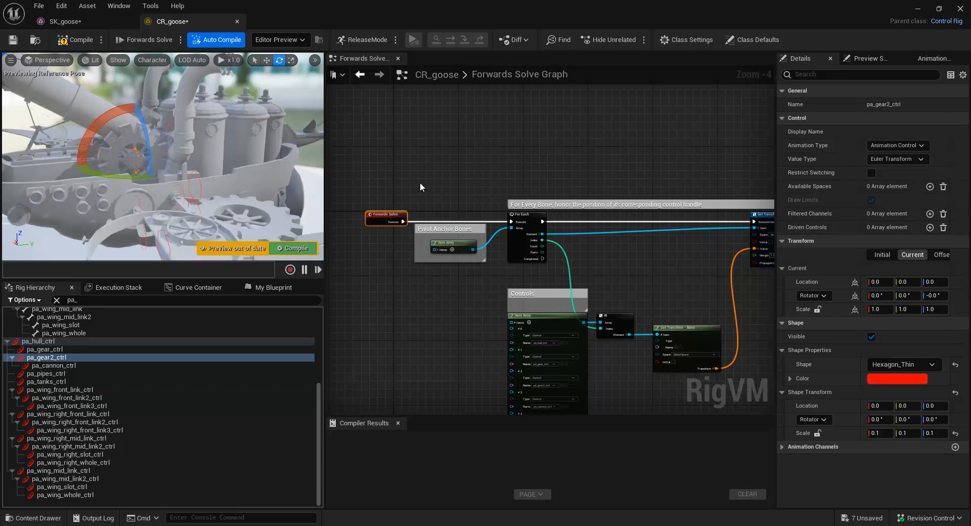
pyautogui.click(266, 60)
pyautogui.keyDown('alt'); pyautogui.moveTo(131, 166); pyautogui.dragTo(253, 162); pyautogui.keyUp('alt')
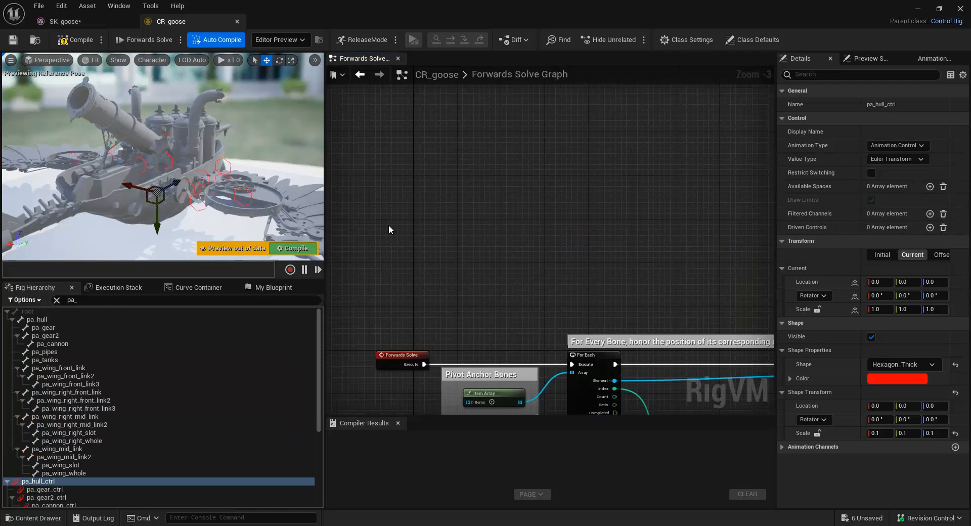
# Add a Backwards Solve event to the graph and place it above the Forwards Solve event
pyautogui.rightClick(389, 226)
pyautogui.write('backwards')
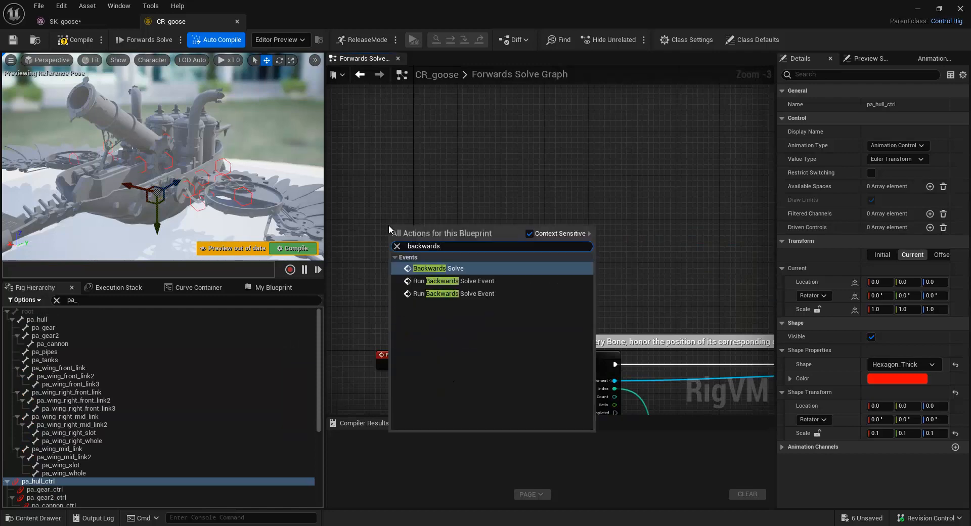
pyautogui.click(469, 271)
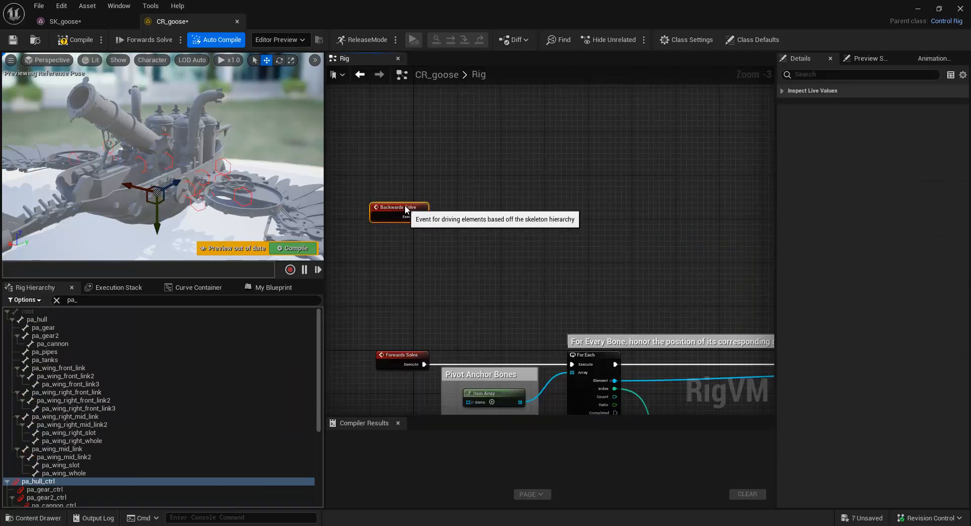
pyautogui.moveTo(405, 206); pyautogui.dragTo(404, 193)
# Collapse the Items list of the Item Array node under the Controls comment
pyautogui.scroll(-4, 523, 232)
pyautogui.moveTo(571, 296); pyautogui.dragTo(502, 254, button='right')
pyautogui.scroll(4, 503, 254)
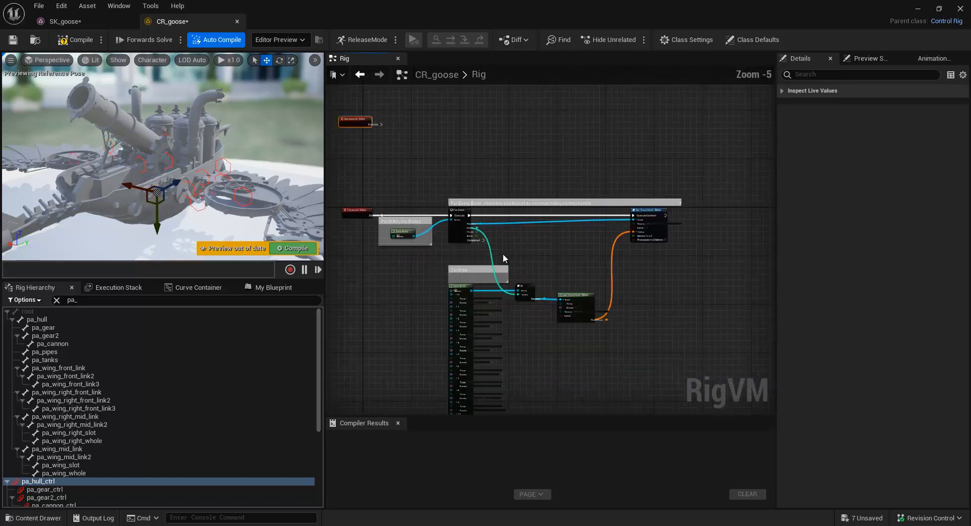
pyautogui.scroll(1, 400, 332)
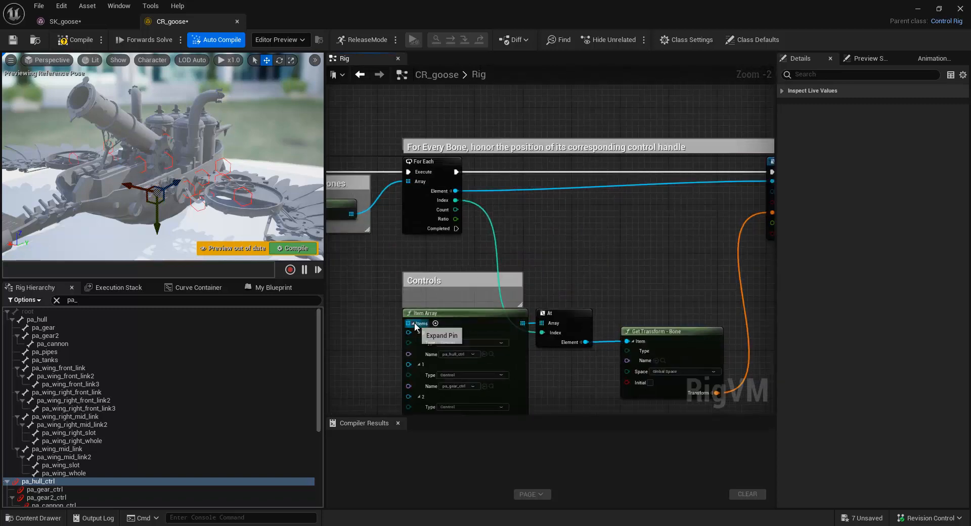
pyautogui.click(413, 323)
pyautogui.scroll(-3, 404, 333)
pyautogui.moveTo(390, 314); pyautogui.dragTo(439, 321, button='right')
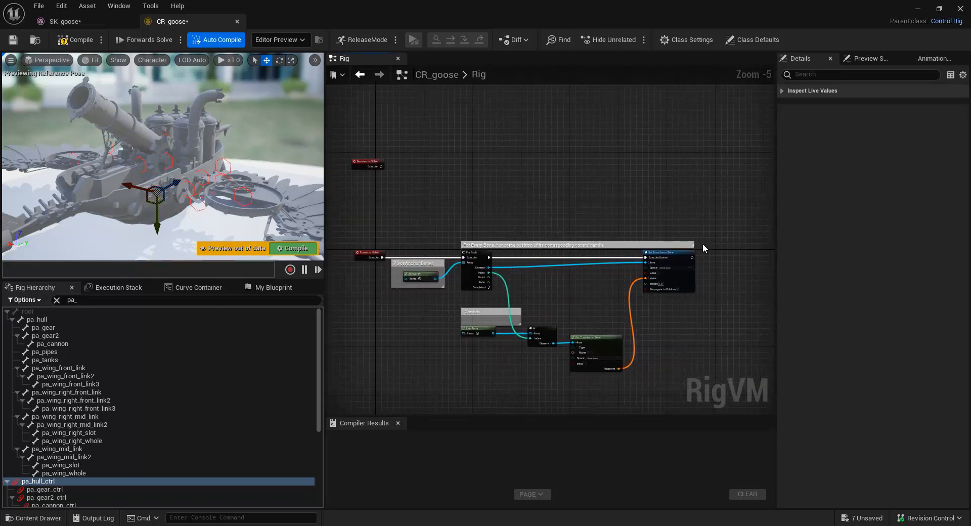
# Duplicate the forwards loop nodes and their comments above the originals, and align the Backwards Solve event with the copy
pyautogui.moveTo(403, 375); pyautogui.dragTo(406, 377)
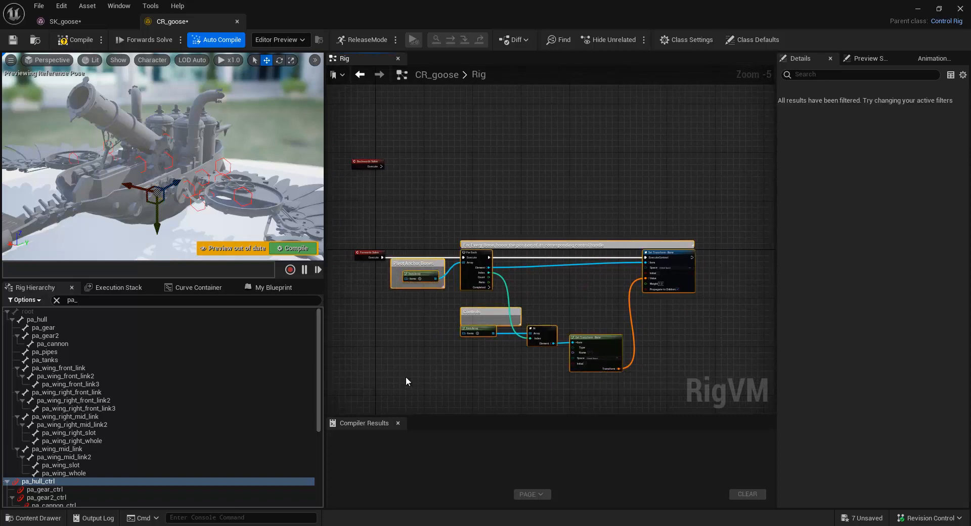
pyautogui.click(519, 174)
pyautogui.moveTo(532, 164); pyautogui.dragTo(505, 257, button='right')
pyautogui.hotkey('ctrl', 'v')
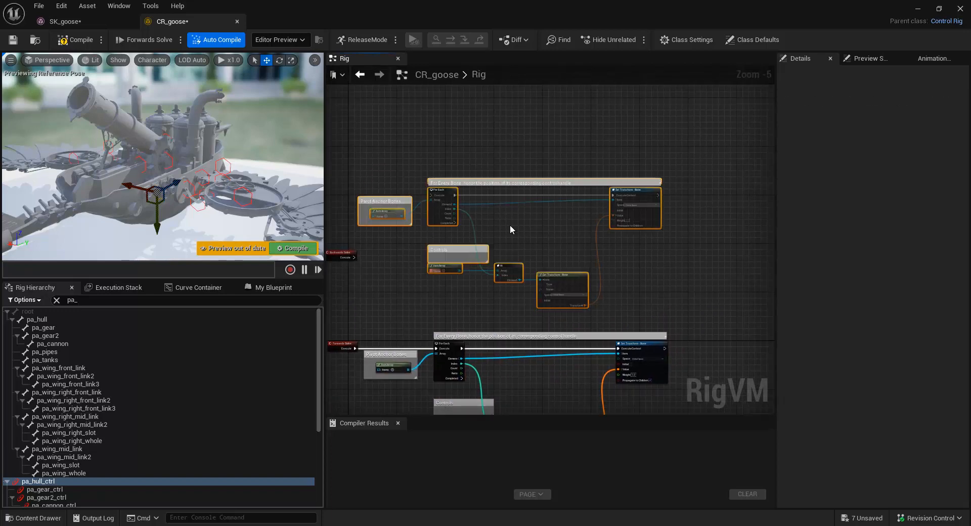
pyautogui.moveTo(389, 271); pyautogui.dragTo(421, 281, button='right')
pyautogui.click(400, 270)
pyautogui.moveTo(380, 261); pyautogui.dragTo(379, 189)
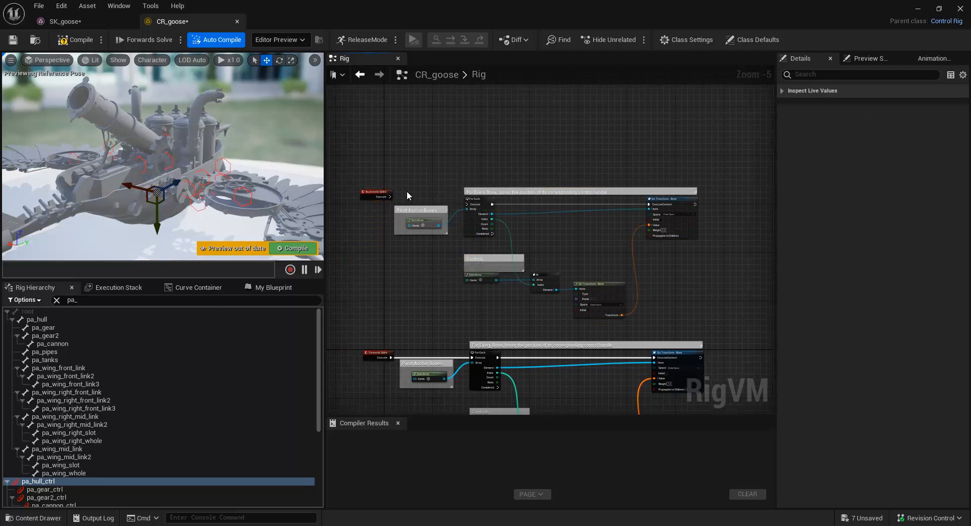
# Move the duplicated Pivot Anchor Bones group down beside the Controls array and shrink the Controls comment to the array's width
pyautogui.scroll(4, 409, 195)
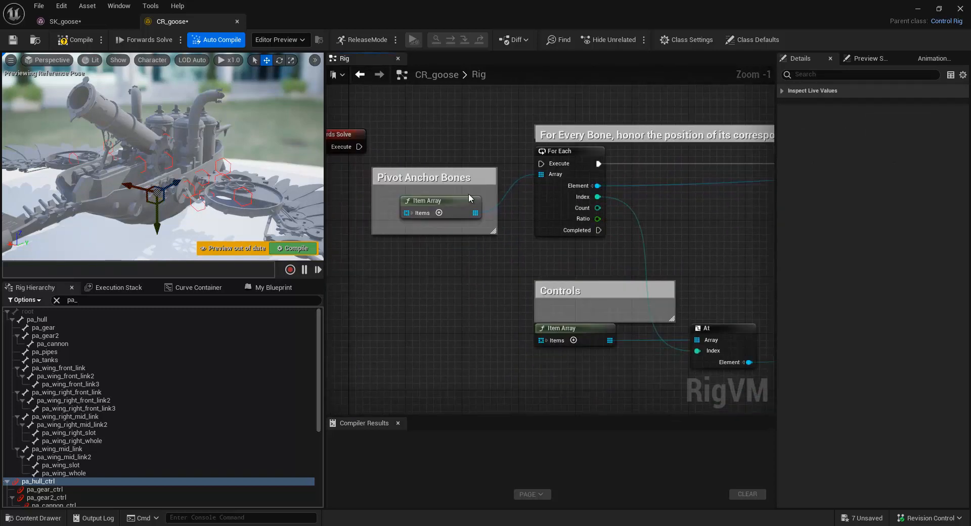
pyautogui.moveTo(497, 148); pyautogui.dragTo(378, 294)
pyautogui.moveTo(441, 177); pyautogui.dragTo(418, 283)
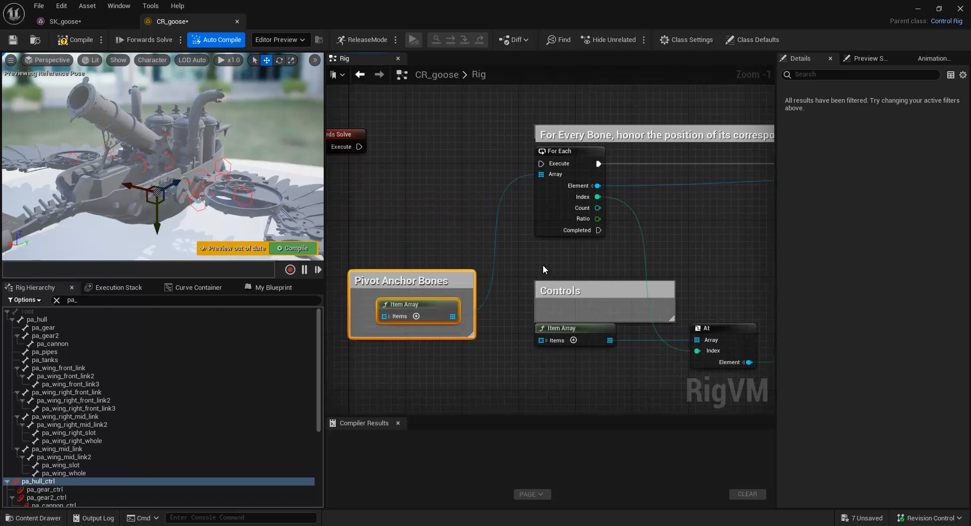
pyautogui.click(540, 263)
pyautogui.moveTo(625, 320); pyautogui.dragTo(590, 315)
pyautogui.moveTo(603, 372); pyautogui.dragTo(571, 371, button='right')
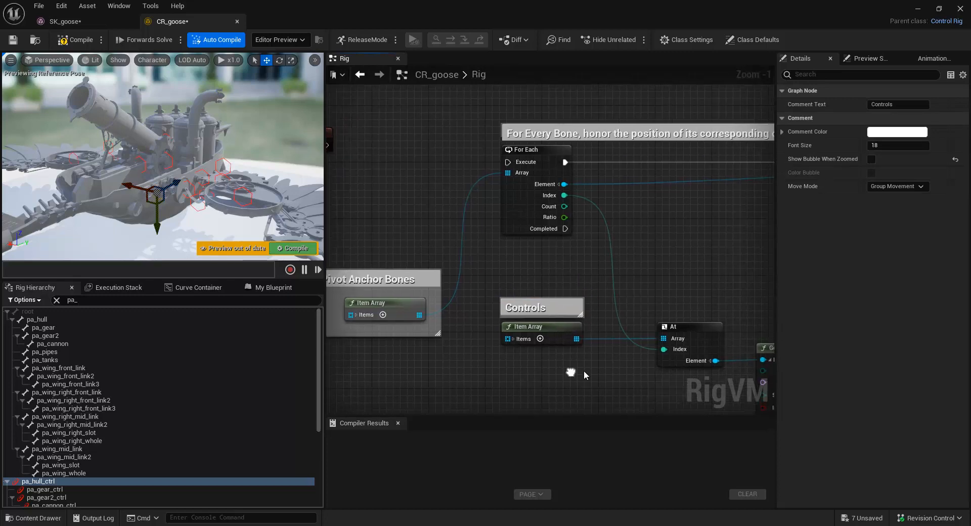
# Disconnect the duplicated Controls array from the At node and move it with its comment up beside the For Each node
pyautogui.moveTo(595, 350); pyautogui.dragTo(517, 356)
pyautogui.doubleClick(600, 339)
pyautogui.press('Delete')
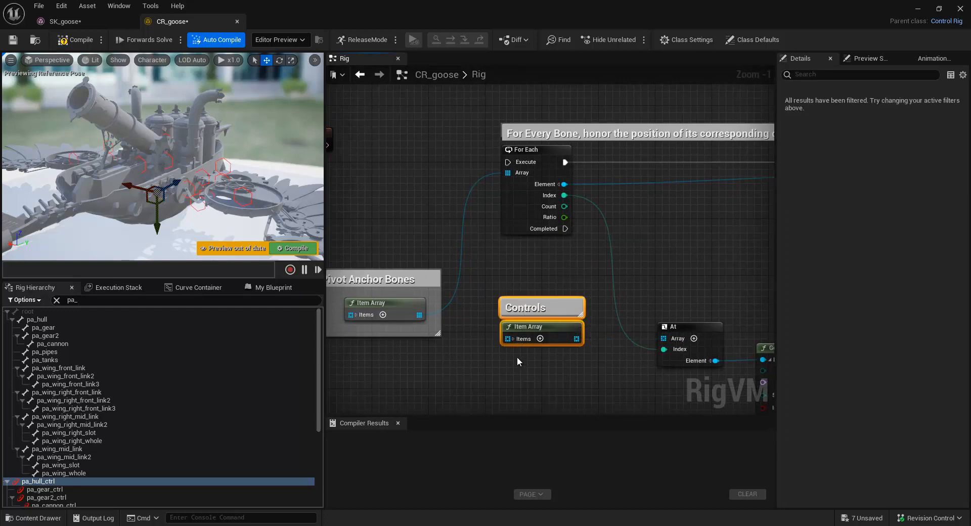
pyautogui.moveTo(537, 321); pyautogui.dragTo(403, 165)
pyautogui.click(431, 202)
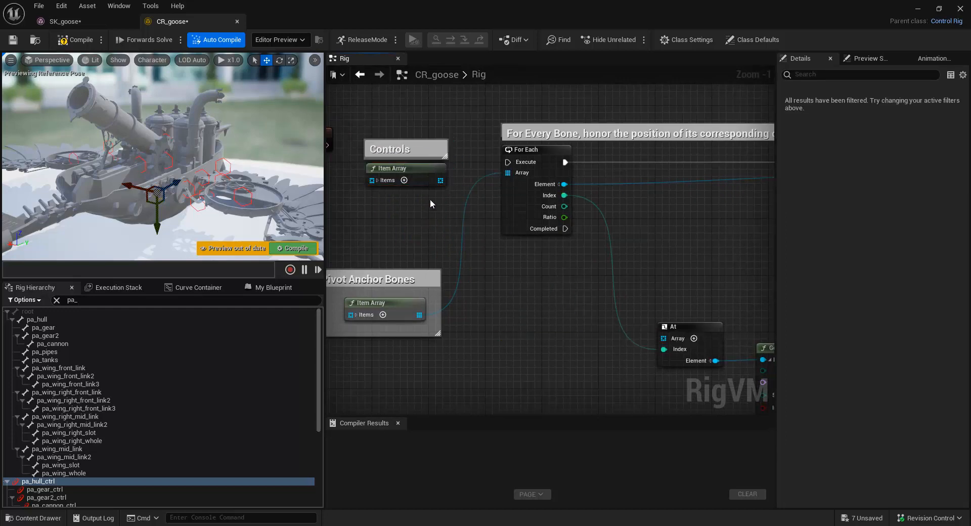
# Connect the Controls array to the For Each node's Array input and the Pivot Anchor Bones array to the At node's Array input
pyautogui.moveTo(474, 187); pyautogui.dragTo(508, 173)
pyautogui.moveTo(436, 312); pyautogui.dragTo(663, 338)
pyautogui.moveTo(670, 254); pyautogui.dragTo(638, 299, button='right')
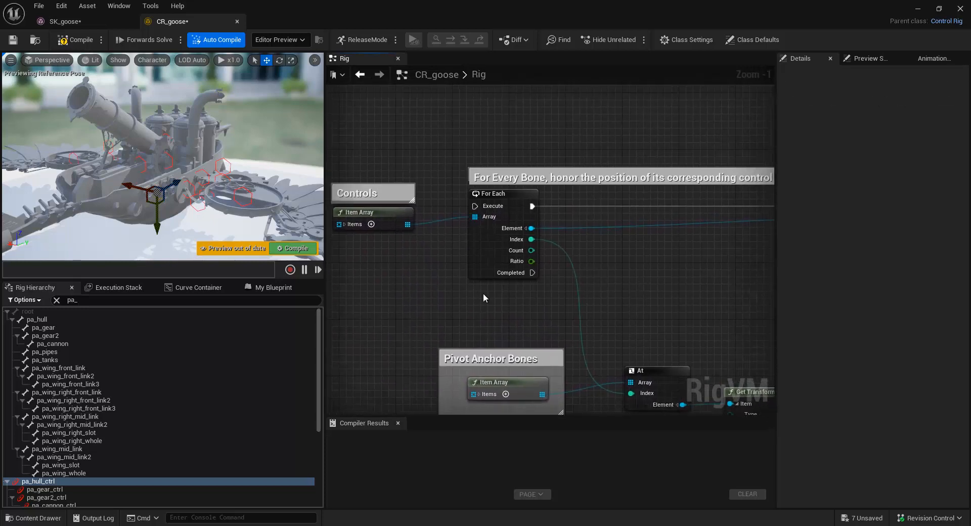
# Reposition the duplicated Controls array and its comment slightly lower and closer to the For Each node
pyautogui.click(433, 208)
pyautogui.moveTo(429, 240); pyautogui.dragTo(448, 256)
pyautogui.moveTo(686, 310); pyautogui.dragTo(606, 332, button='right')
pyautogui.moveTo(376, 332); pyautogui.dragTo(441, 323, button='right')
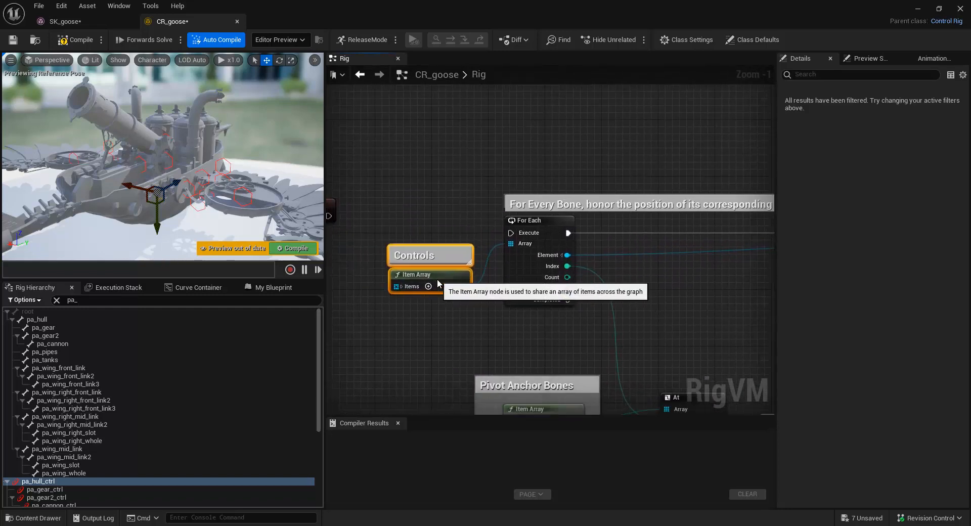
# Change the duplicated loop's comment text to "I don't understand why we need backwards solve????"
pyautogui.moveTo(666, 307); pyautogui.dragTo(539, 306, button='right')
pyautogui.scroll(-1, 539, 302)
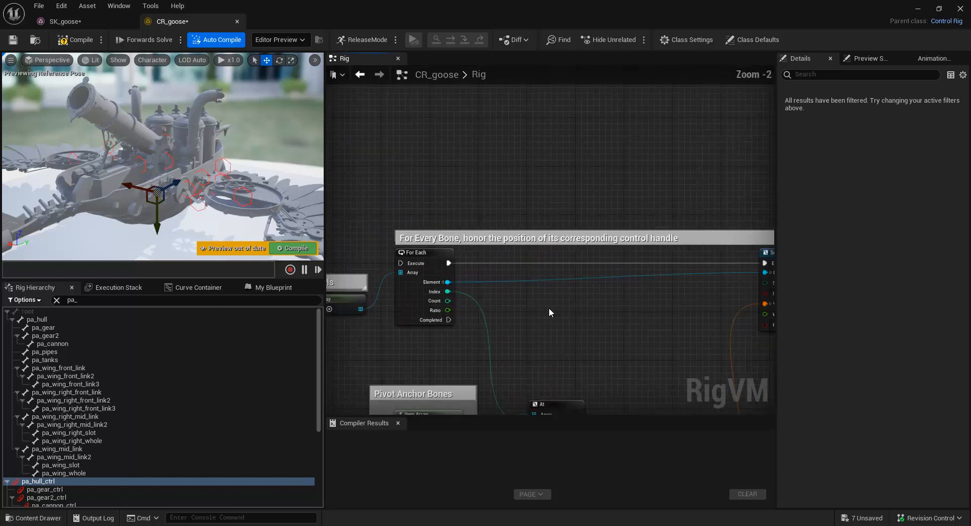
pyautogui.doubleClick(601, 229)
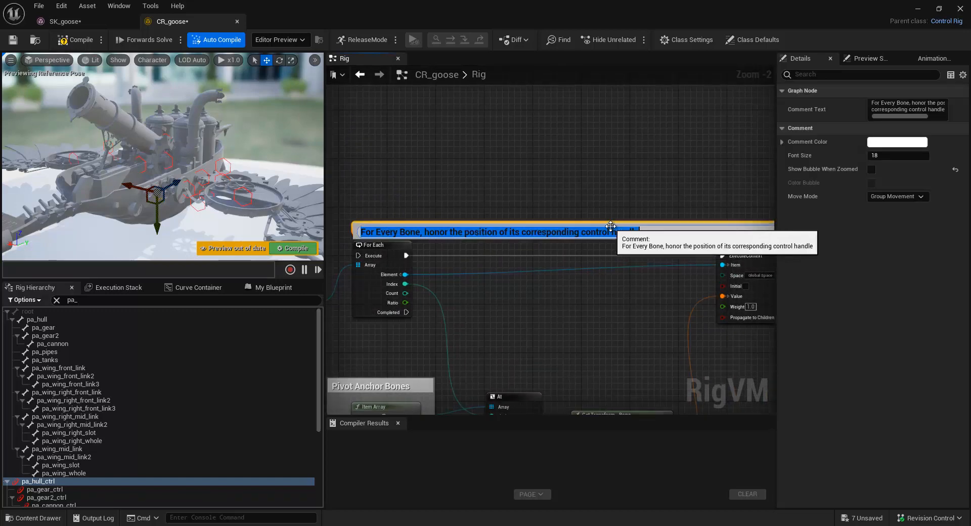
pyautogui.press('BackSpace')
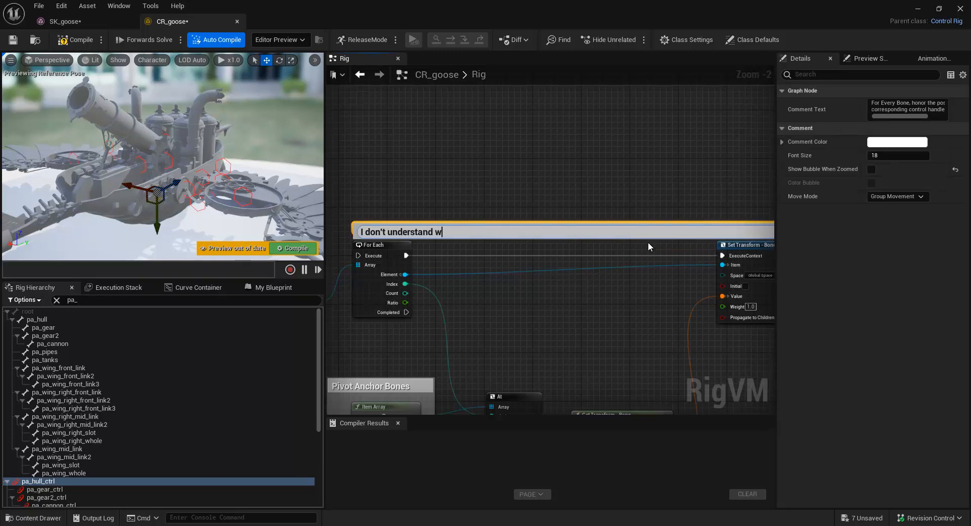
pyautogui.write("I don't understand why we need backwards solve????")
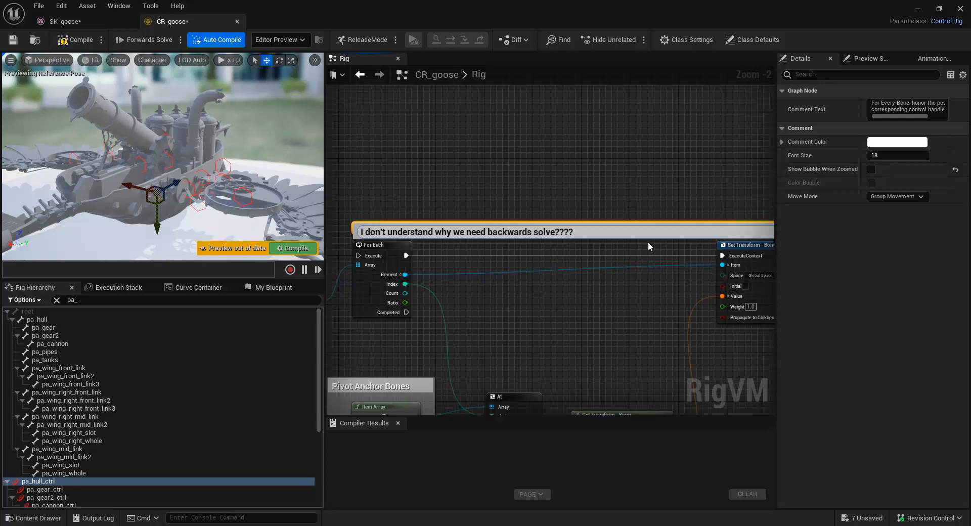
pyautogui.click(581, 336)
pyautogui.scroll(-1, 580, 335)
pyautogui.moveTo(580, 335); pyautogui.dragTo(809, 323, button='right')
pyautogui.scroll(-1, 445, 208)
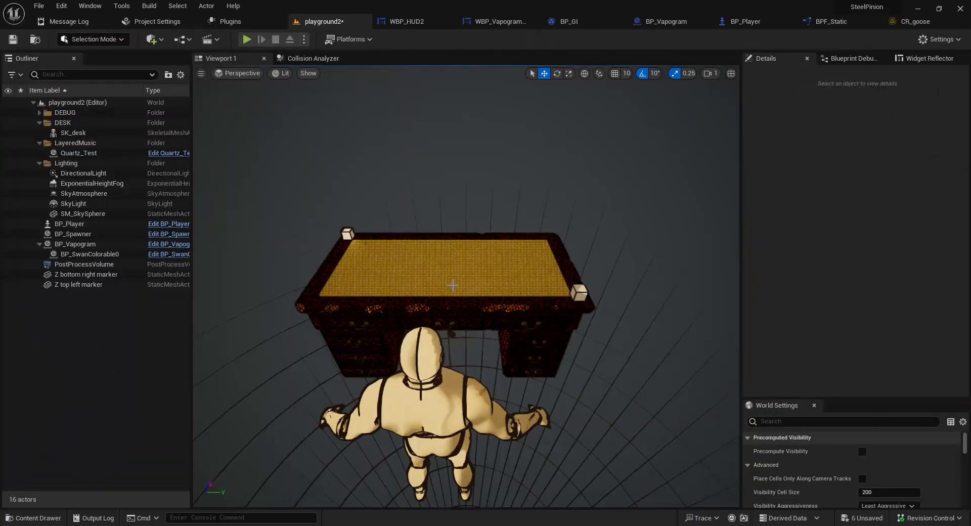
# Place the CR_goose control rig from the Goose2 folder into the playground2 level and select the goose
pyautogui.hotkey('ctrl', 'space')
pyautogui.click(387, 470)
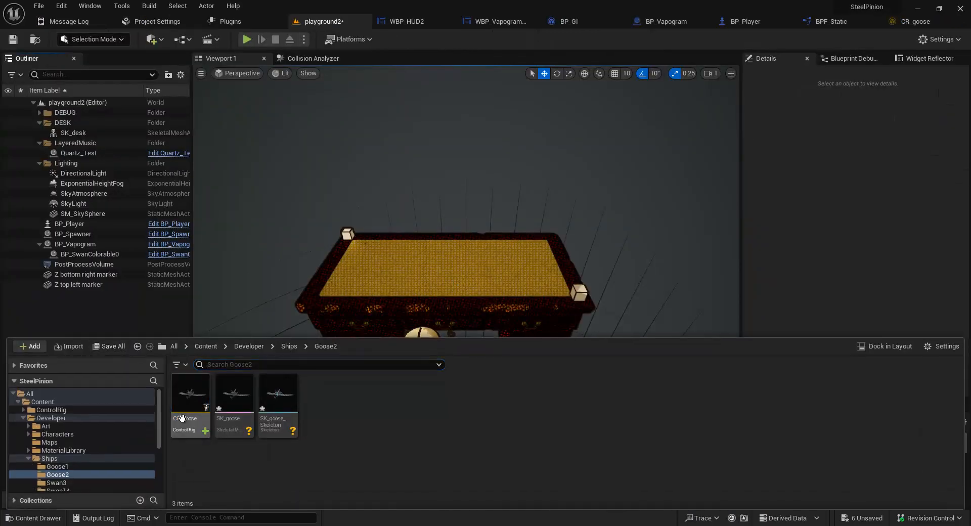
pyautogui.moveTo(165, 325); pyautogui.dragTo(336, 274)
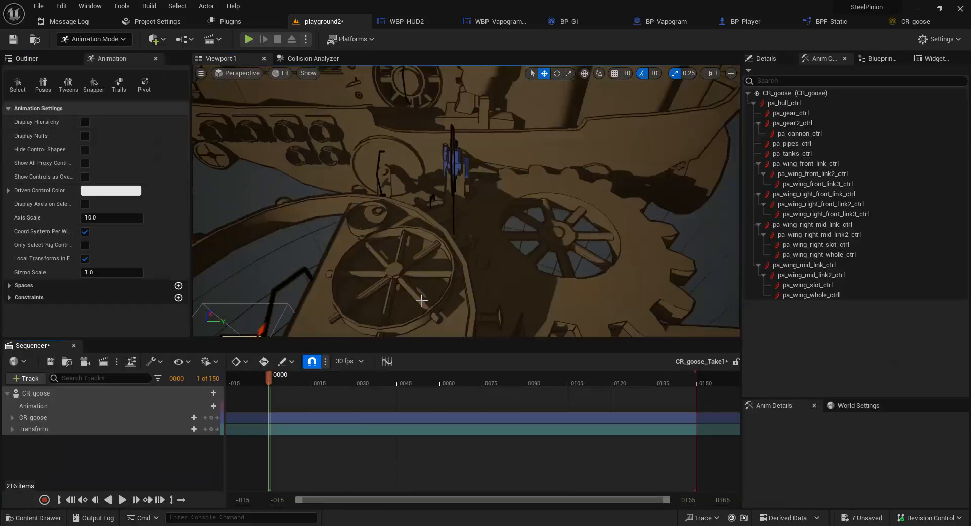
pyautogui.scroll(-5, 428, 299)
pyautogui.scroll(1, 423, 269)
pyautogui.scroll(-3, 423, 269)
pyautogui.keyDown('alt'); pyautogui.moveTo(429, 241); pyautogui.dragTo(317, 180); pyautogui.keyUp('alt')
pyautogui.click(421, 234)
pyautogui.moveTo(354, 211)
pyautogui.keyDown('alt'); pyautogui.mouseDown()
pyautogui.moveTo(362, 205)
pyautogui.moveTo(354, 202)
pyautogui.mouseUp(); pyautogui.keyUp('alt')
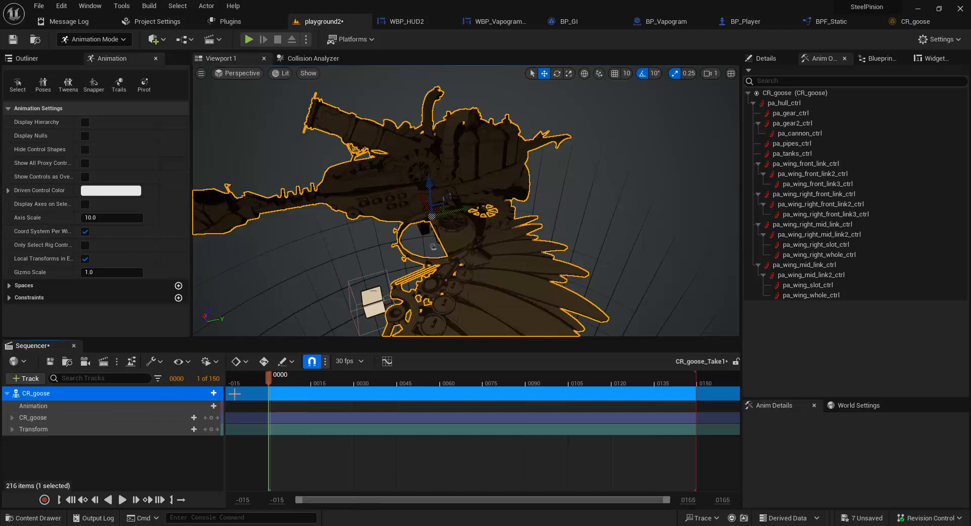
# Expand the CR_goose control track and examine the pa_hull_ctrl and pa_wing_whole_ctrl controls on the goose
pyautogui.click(12, 417)
pyautogui.click(51, 430)
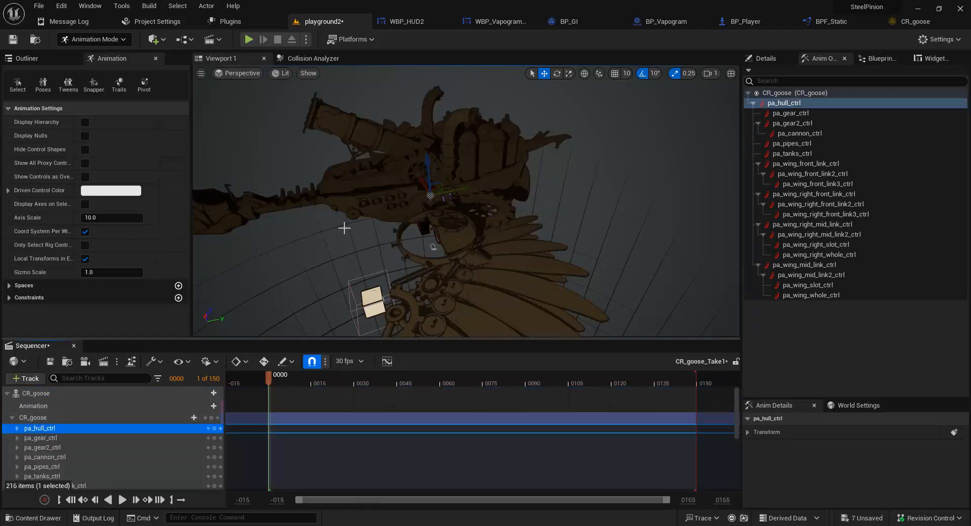
pyautogui.keyDown('alt'); pyautogui.moveTo(344, 227); pyautogui.dragTo(363, 217); pyautogui.keyUp('alt')
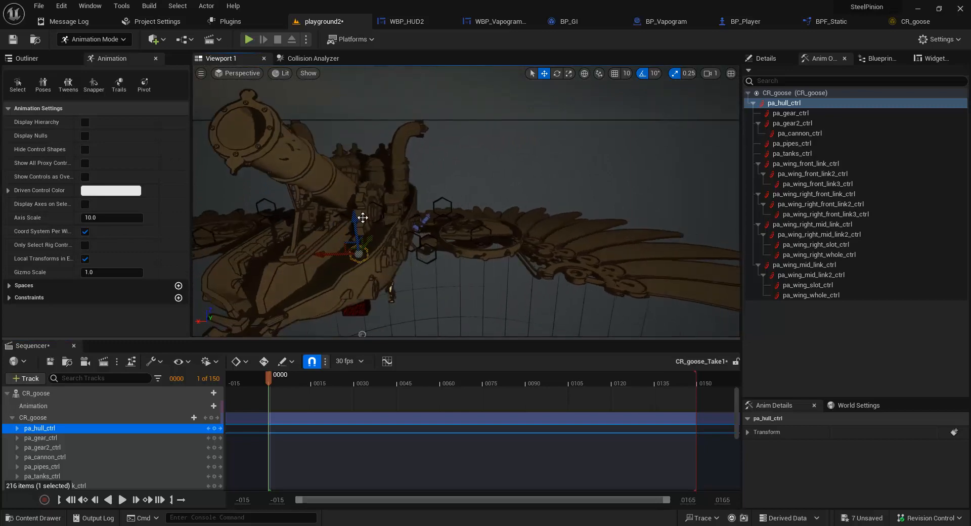
pyautogui.click(450, 199)
pyautogui.keyDown('alt'); pyautogui.moveTo(441, 258); pyautogui.dragTo(435, 238); pyautogui.keyUp('alt')
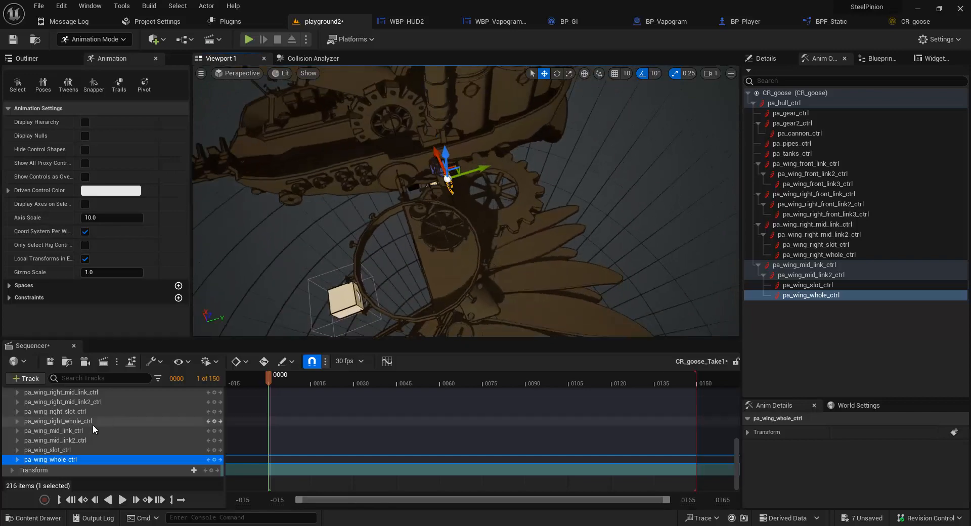
# Select the pa_wing_mid_link2_ctrl control, switch to the Rotate gizmo and test rotating the wing with it
pyautogui.click(81, 450)
pyautogui.click(81, 440)
pyautogui.keyDown('alt'); pyautogui.moveTo(400, 207); pyautogui.dragTo(324, 248); pyautogui.keyUp('alt')
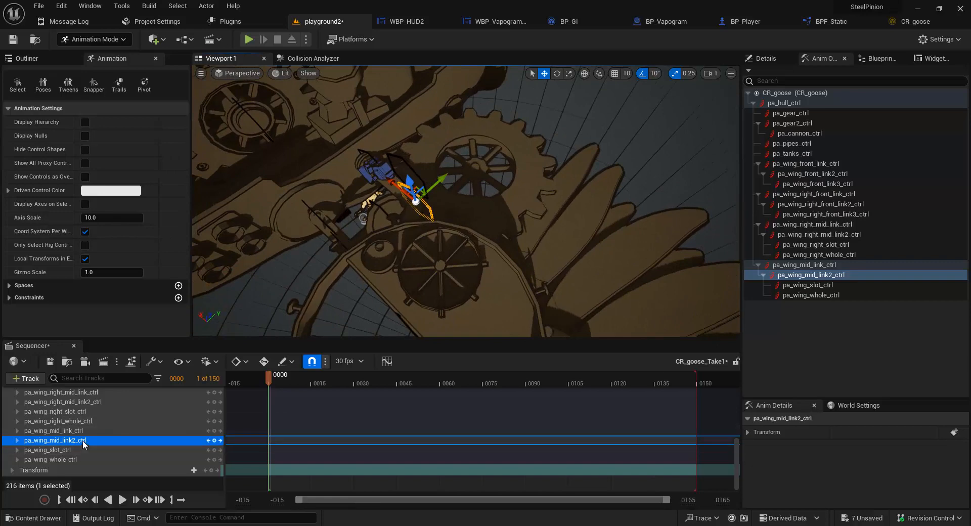
pyautogui.keyDown('alt'); pyautogui.moveTo(379, 291); pyautogui.dragTo(378, 284); pyautogui.keyUp('alt')
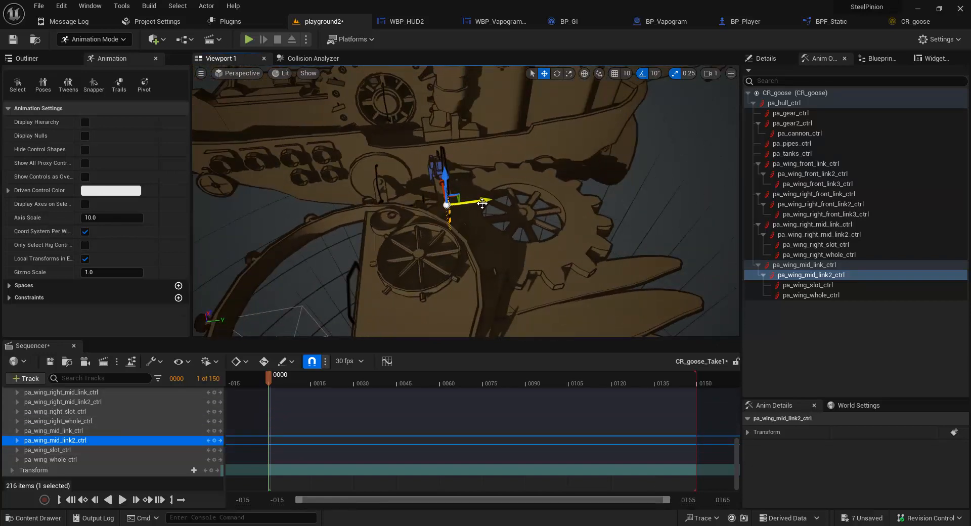
pyautogui.keyDown('alt'); pyautogui.moveTo(543, 168); pyautogui.dragTo(607, 81); pyautogui.keyUp('alt')
pyautogui.click(569, 73)
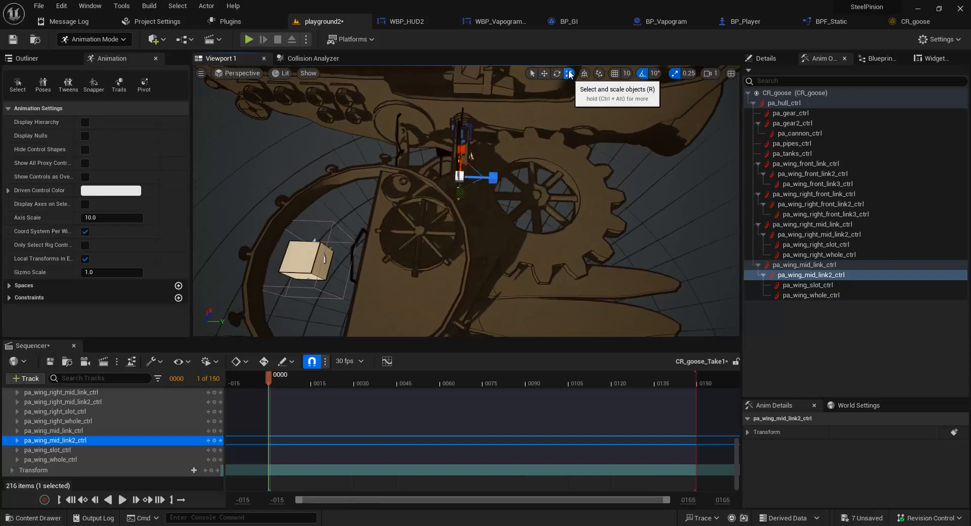
pyautogui.click(557, 73)
pyautogui.click(544, 73)
pyautogui.keyDown('alt'); pyautogui.moveTo(518, 183); pyautogui.dragTo(557, 74); pyautogui.keyUp('alt')
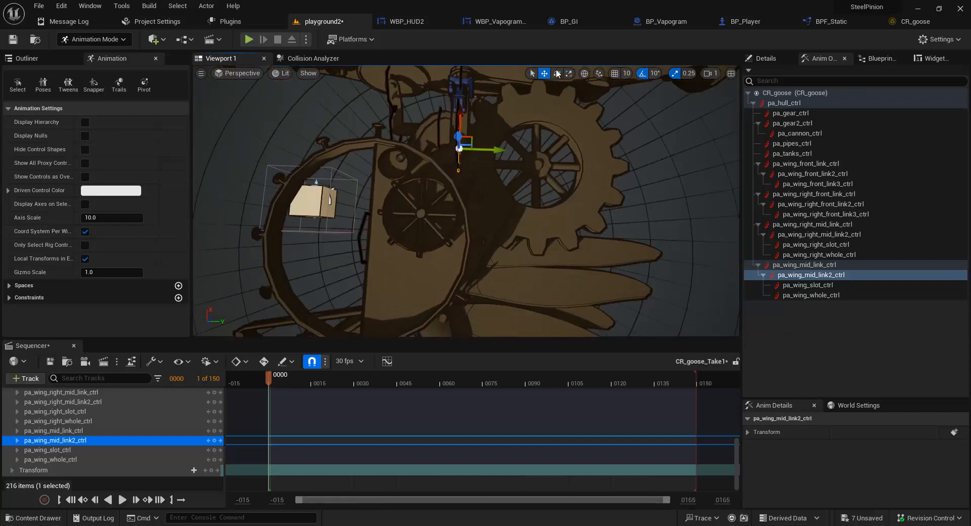
pyautogui.moveTo(506, 171)
pyautogui.mouseDown()
pyautogui.moveTo(515, 161)
pyautogui.moveTo(505, 172)
pyautogui.mouseUp()
pyautogui.scroll(-8, 502, 165)
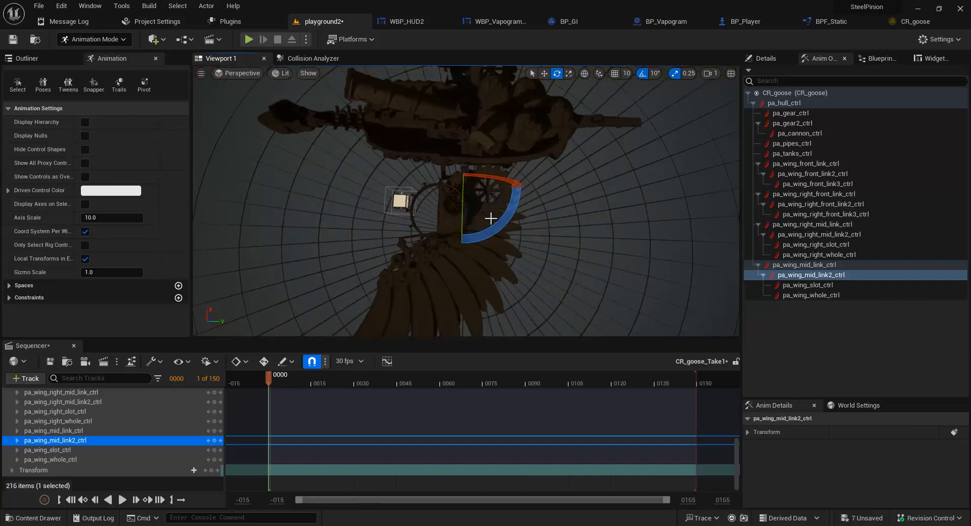
pyautogui.moveTo(505, 233); pyautogui.dragTo(512, 225)
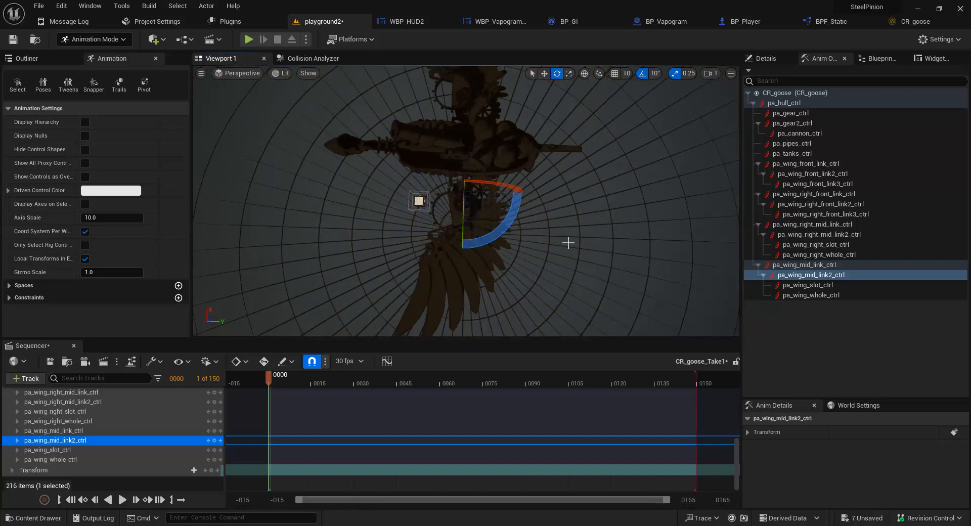
pyautogui.keyDown('alt'); pyautogui.moveTo(568, 243); pyautogui.dragTo(440, 184); pyautogui.keyUp('alt')
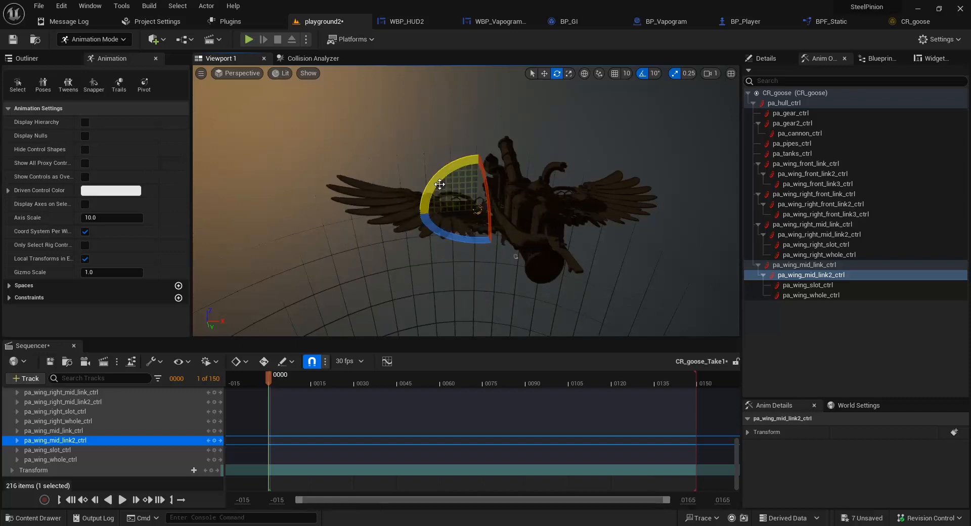
pyautogui.moveTo(359, 193)
pyautogui.keyDown('alt'); pyautogui.mouseDown()
pyautogui.moveTo(414, 171)
pyautogui.moveTo(557, 193)
pyautogui.moveTo(668, 164)
pyautogui.moveTo(362, 198)
pyautogui.mouseUp(); pyautogui.keyUp('alt')
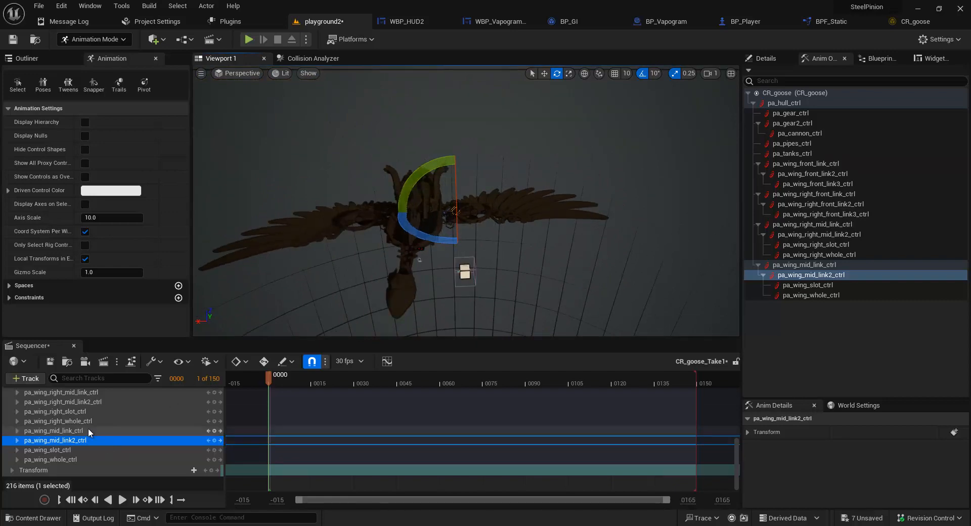
# Rotate the pa_wing_right_mid_link2_ctrl control so that the goose's right wing swings upward
pyautogui.click(86, 411)
pyautogui.scroll(2, 106, 420)
pyautogui.click(102, 426)
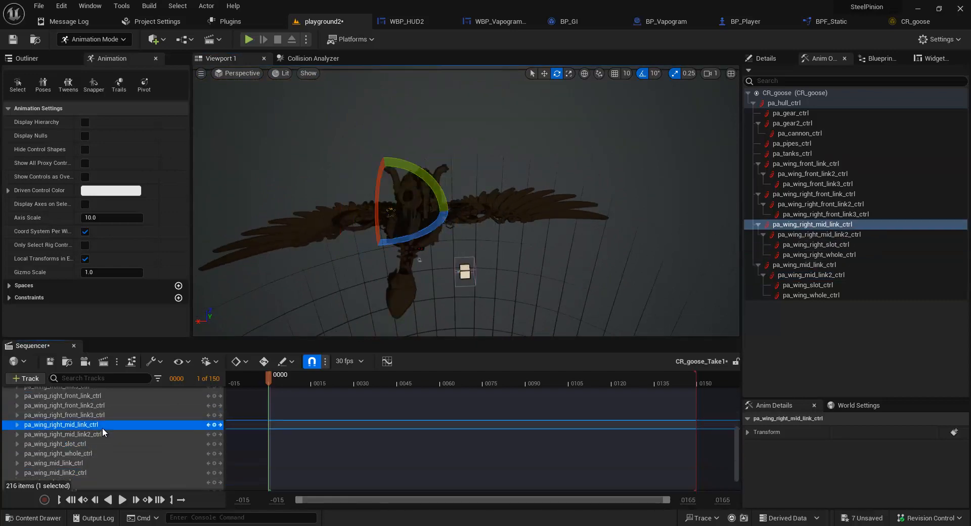
pyautogui.click(108, 433)
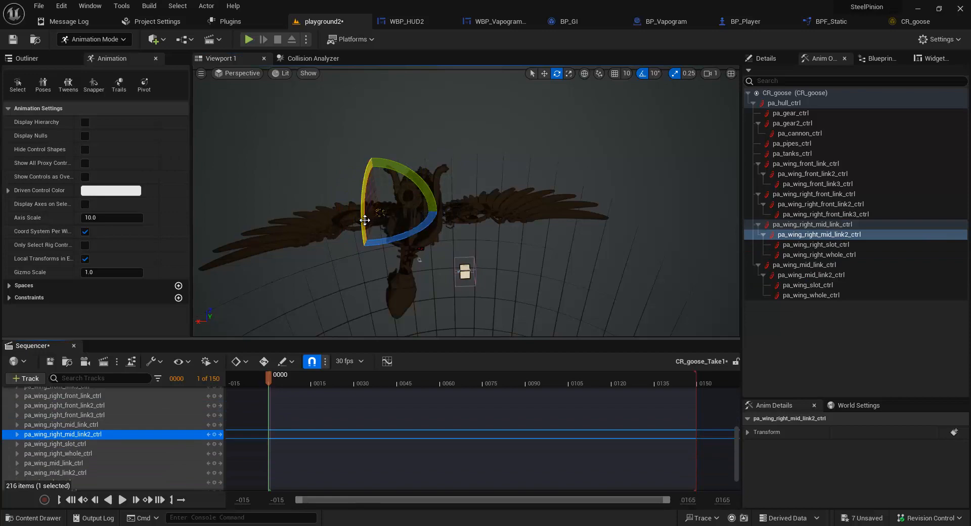
pyautogui.moveTo(365, 220); pyautogui.dragTo(454, 200)
pyautogui.keyDown('alt'); pyautogui.moveTo(288, 253); pyautogui.dragTo(263, 246); pyautogui.keyUp('alt')
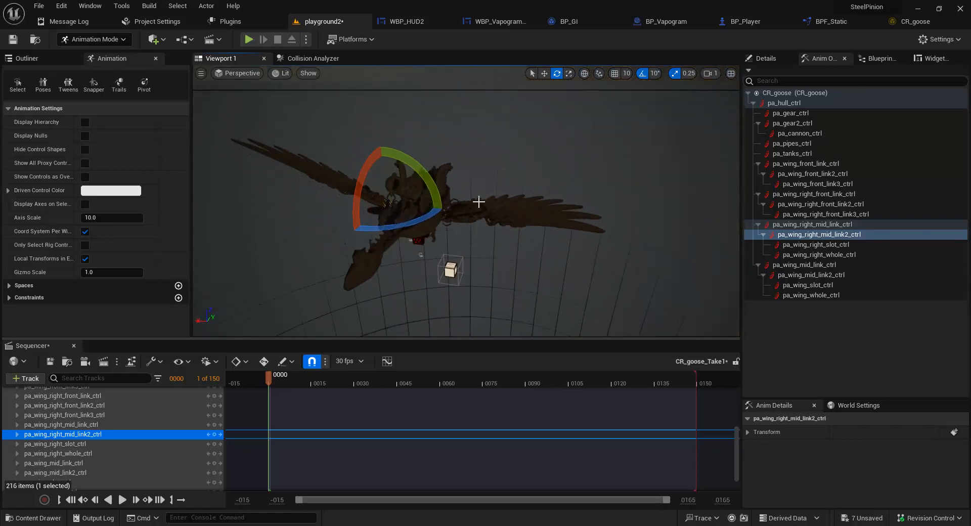
# Rotate the pa_wing_mid_link2_ctrl control to raise the opposite wing in line with the raised right wing
pyautogui.scroll(-2, 101, 450)
pyautogui.click(96, 441)
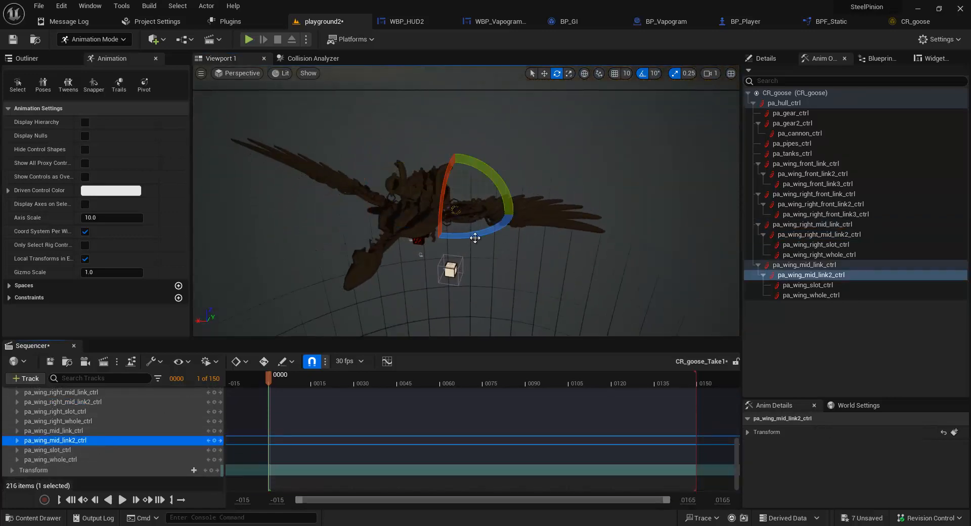
pyautogui.moveTo(445, 195); pyautogui.dragTo(455, 170)
pyautogui.keyDown('alt'); pyautogui.moveTo(359, 254); pyautogui.dragTo(76, 292); pyautogui.keyUp('alt')
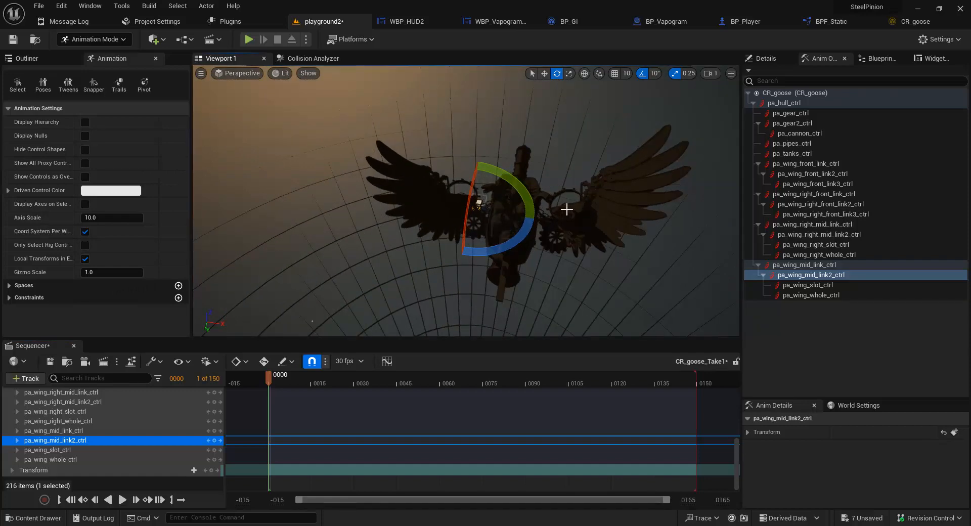
pyautogui.keyDown('alt'); pyautogui.moveTo(627, 199); pyautogui.dragTo(969, 99); pyautogui.keyUp('alt')
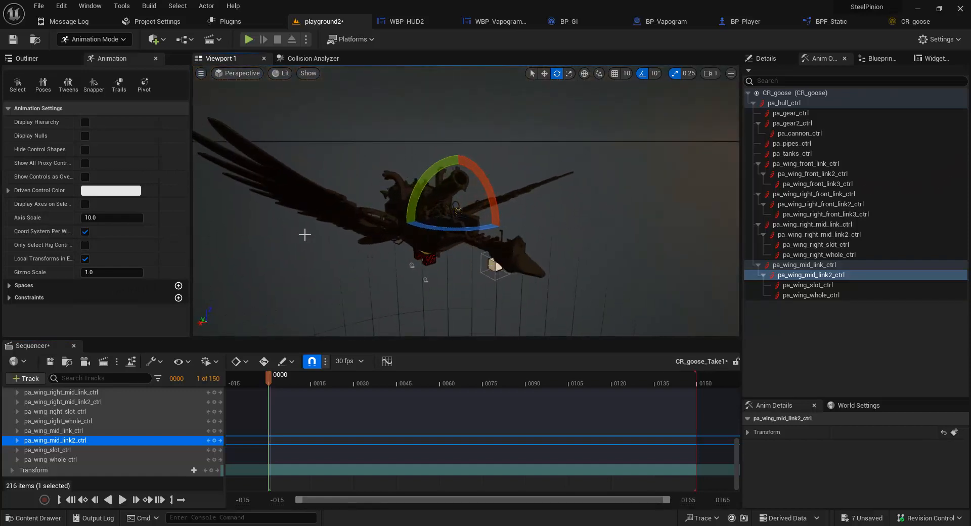